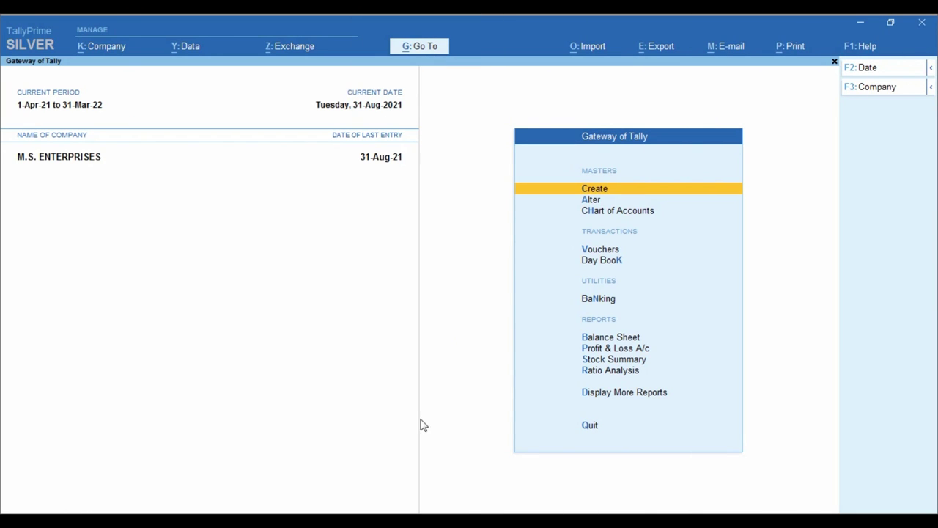
- Review the SALES INV.pdf invoice, scrolling through its contents
{"action": "left_click", "coordinate": [344, 463]}
{"action": "scroll", "coordinate": [443, 242], "scroll_direction": "up", "scroll_amount": 3}
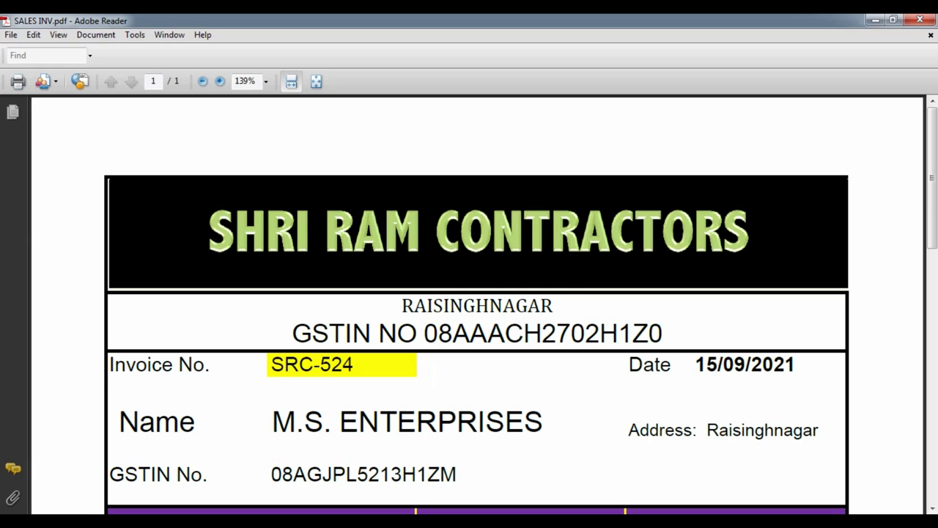
{"action": "scroll", "coordinate": [478, 306], "scroll_direction": "down", "scroll_amount": 2}
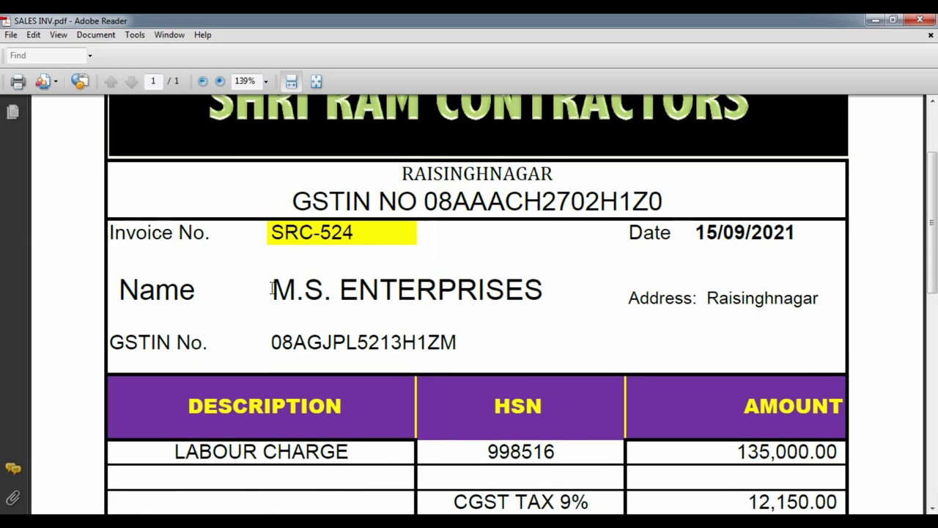
{"action": "scroll", "coordinate": [311, 311], "scroll_direction": "down", "scroll_amount": 1}
{"action": "scroll", "coordinate": [328, 332], "scroll_direction": "down", "scroll_amount": 1}
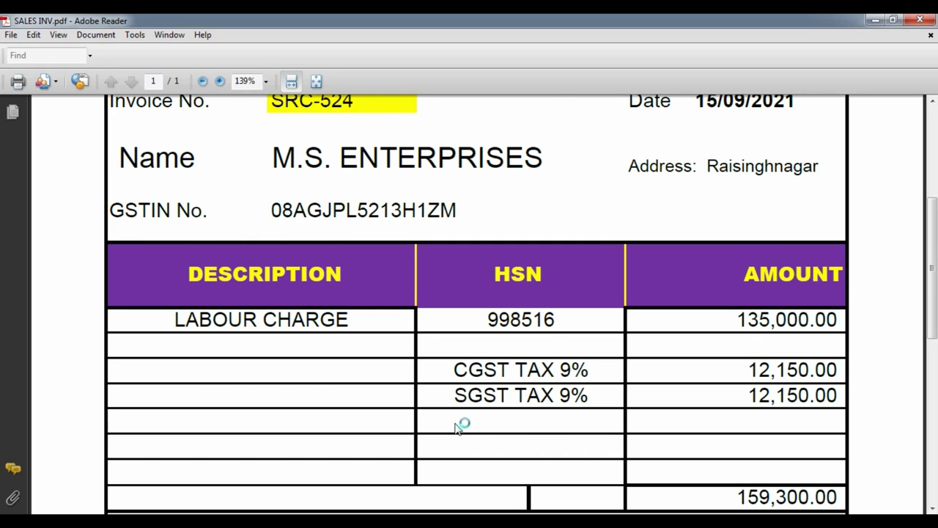
{"action": "scroll", "coordinate": [457, 435], "scroll_direction": "up", "scroll_amount": 1}
{"action": "scroll", "coordinate": [570, 413], "scroll_direction": "down", "scroll_amount": 2}
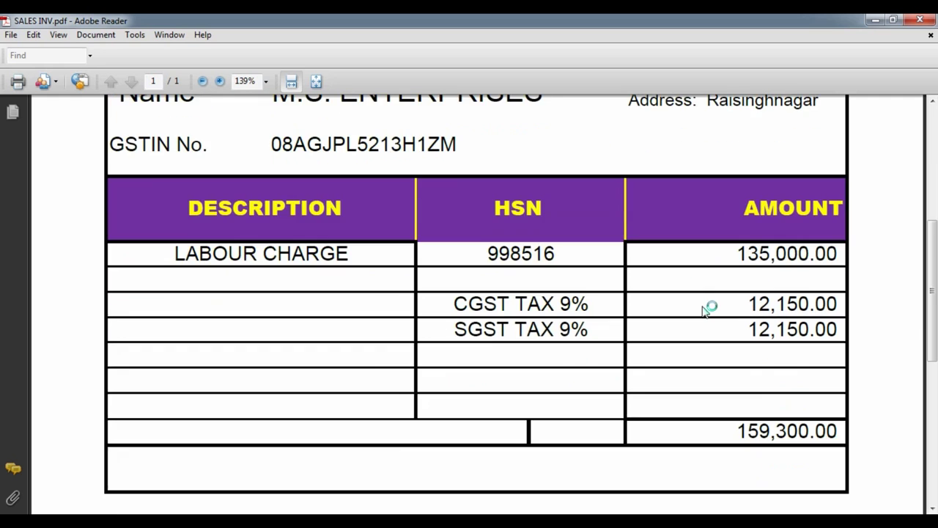
{"action": "scroll", "coordinate": [705, 311], "scroll_direction": "down", "scroll_amount": 1}
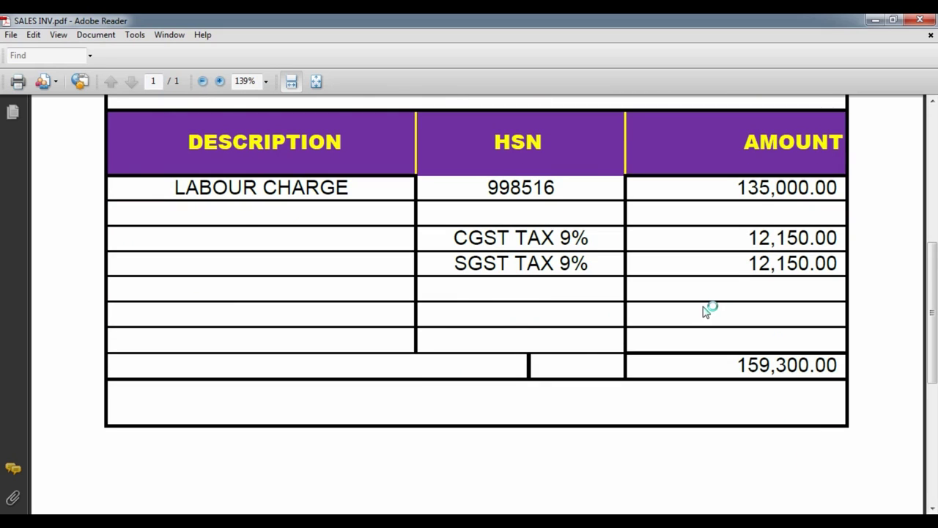
{"action": "scroll", "coordinate": [681, 331], "scroll_direction": "up", "scroll_amount": 4}
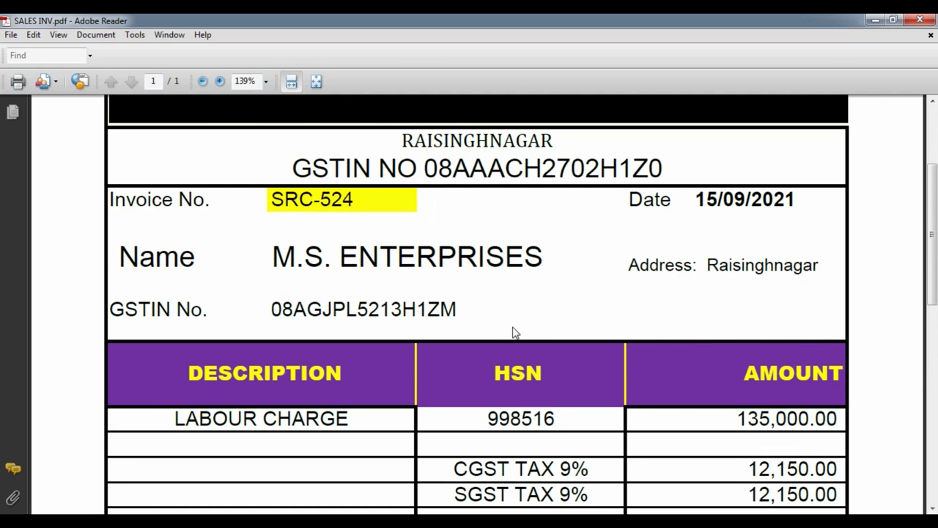
{"action": "scroll", "coordinate": [514, 333], "scroll_direction": "up", "scroll_amount": 2}
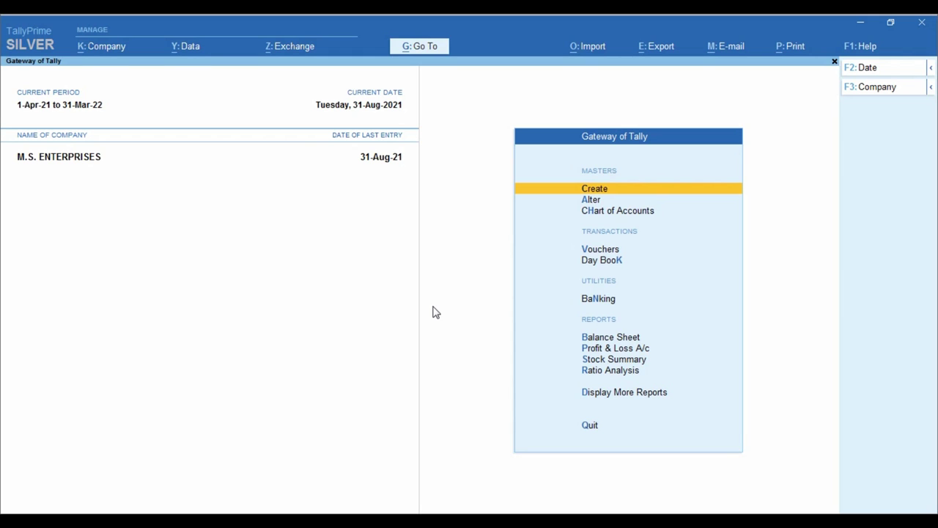
- In company features (F11), keep GST unchanged and set Enable TDS to Yes
{"action": "key", "text": "F11"}
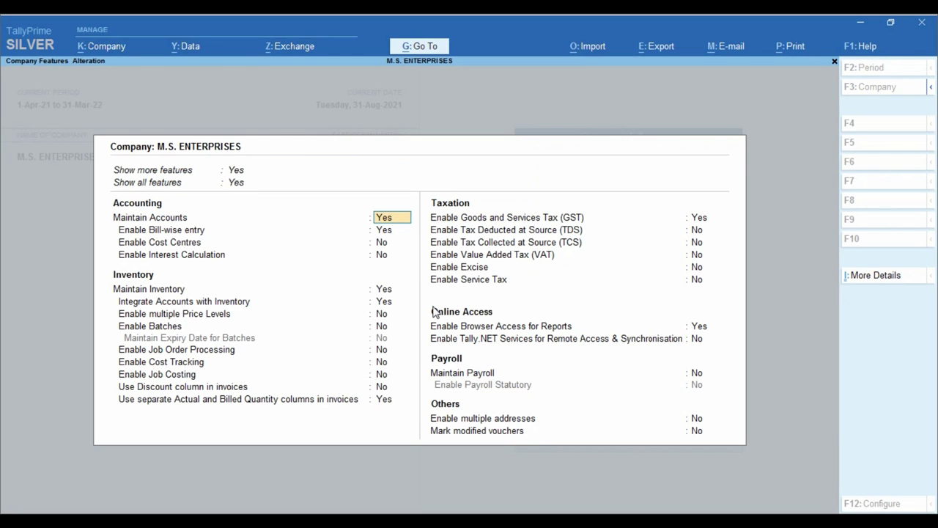
{"action": "key", "text": "Return"}
{"action": "key", "text": "Return"}
{"action": "key", "text": "Return"}
{"action": "key", "text": "Return"}
{"action": "key", "text": "Return"}
{"action": "key", "text": "Return"}
{"action": "key", "text": "Return"}
{"action": "key", "text": "Return"}
{"action": "key", "text": "Return"}
{"action": "key", "text": "Return"}
{"action": "key", "text": "Return"}
{"action": "key", "text": "Return"}
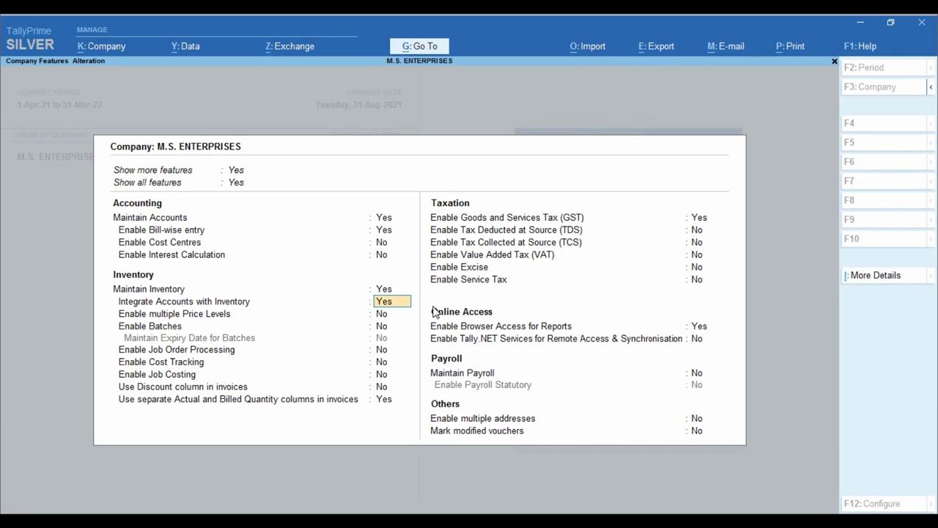
{"action": "key", "text": "Return"}
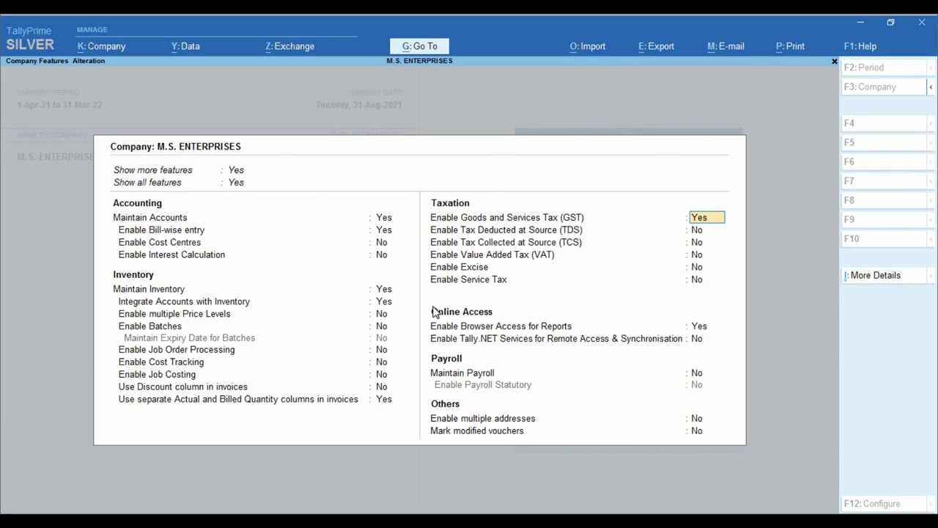
{"action": "key", "text": "Return"}
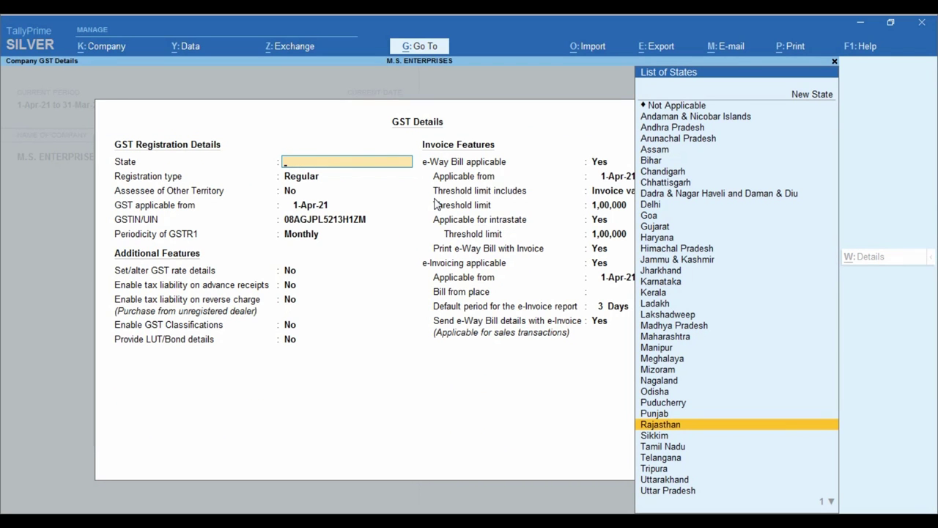
{"action": "key", "text": "Escape"}
{"action": "key", "text": "y"}
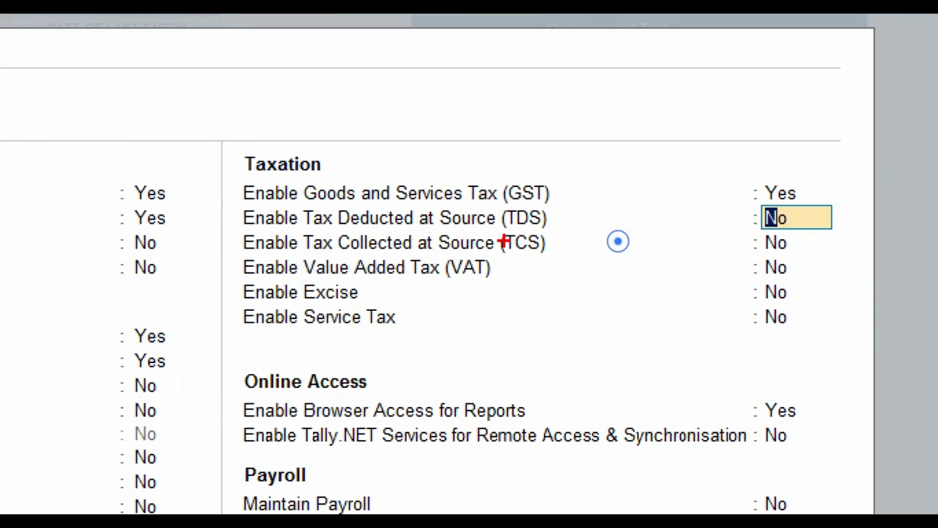
{"action": "mouse_move", "coordinate": [231, 201]}
{"action": "left_mouse_down"}
{"action": "mouse_move", "coordinate": [350, 252]}
{"action": "mouse_move", "coordinate": [798, 229]}
{"action": "left_mouse_up"}
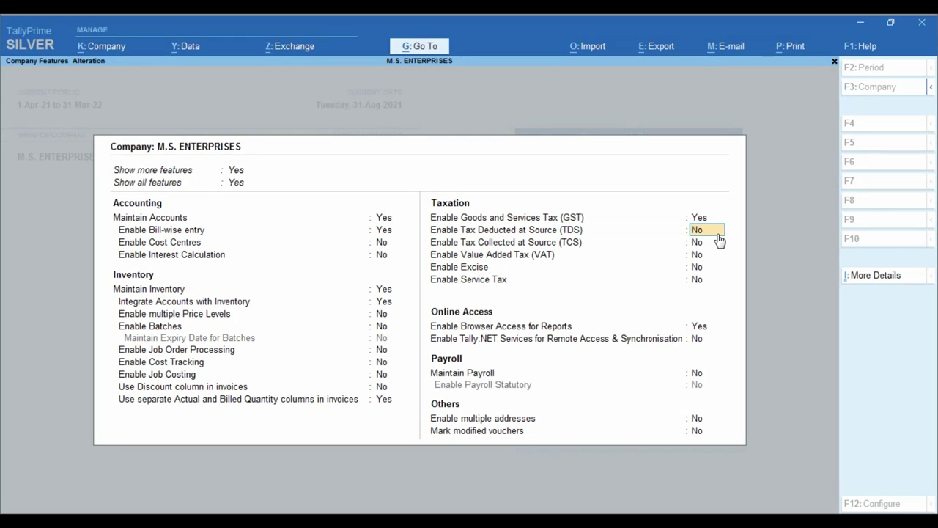
{"action": "type", "text": "y"}
{"action": "key", "text": "Return"}
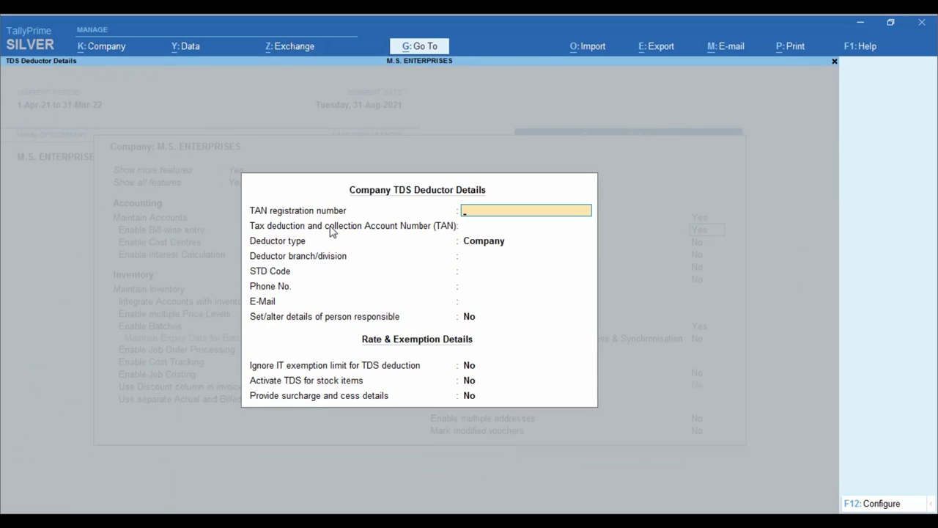
- Enter the company's TAN and set the deductor type to Individual/HUF
{"action": "key", "text": "Return"}
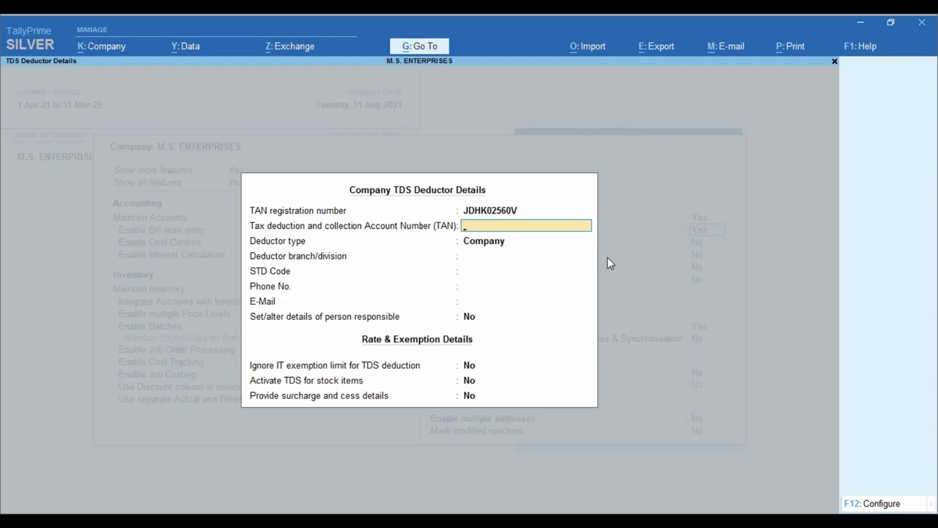
{"action": "key", "text": "Return"}
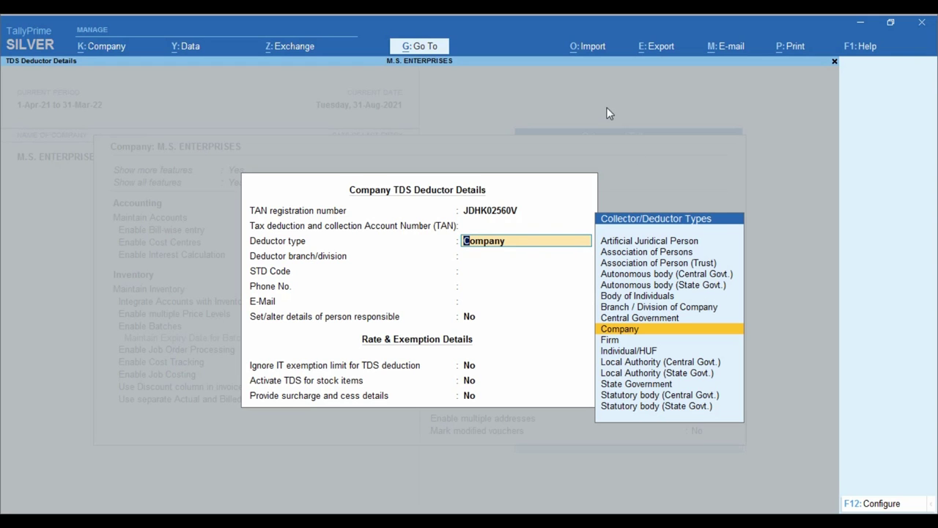
{"action": "key", "text": "ctrl"}
{"action": "key", "text": "Down"}
{"action": "key", "text": "Down"}
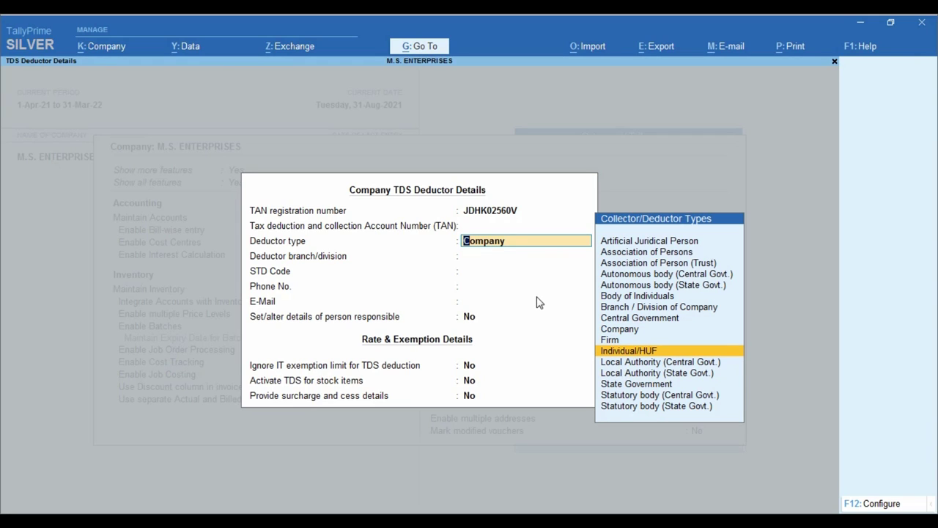
{"action": "key", "text": "Return"}
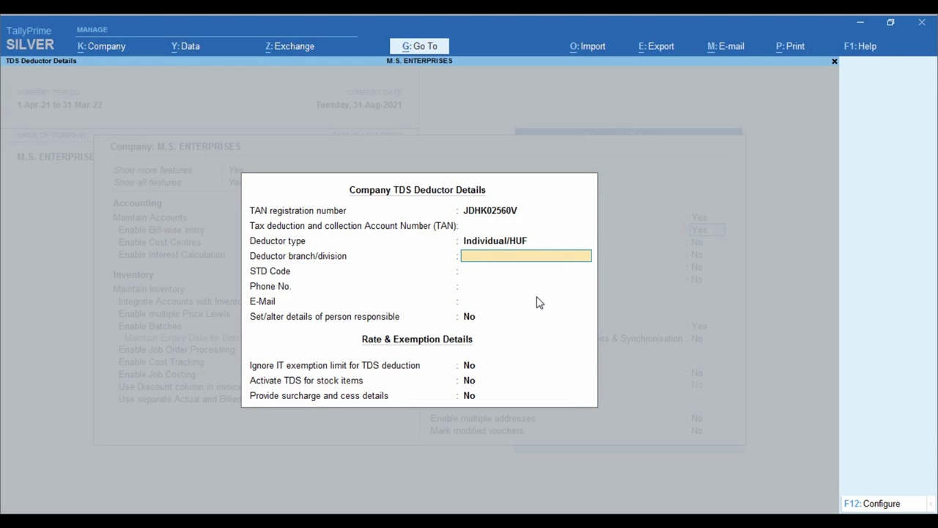
- Enter branch RSNR, leave the remaining TDS options at No, and accept the deductor details
{"action": "type", "text": "RSNR"}
{"action": "key", "text": "Return"}
{"action": "key", "text": "Return"}
{"action": "key", "text": "Return"}
{"action": "key", "text": "Return"}
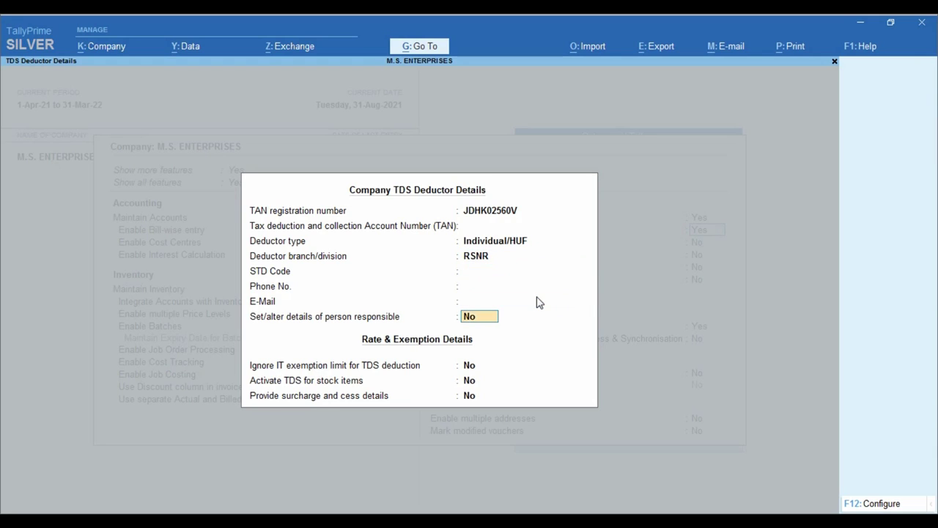
{"action": "key", "text": "Return"}
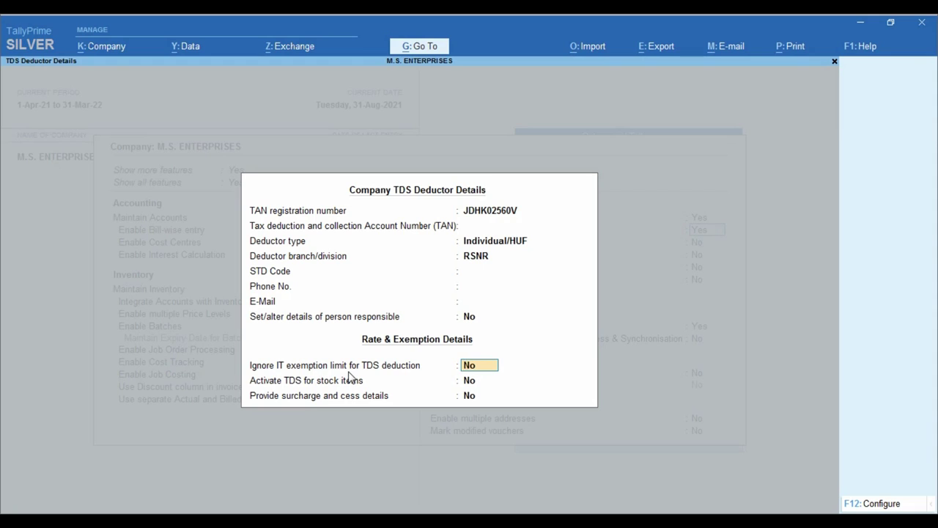
{"action": "key", "text": "Return"}
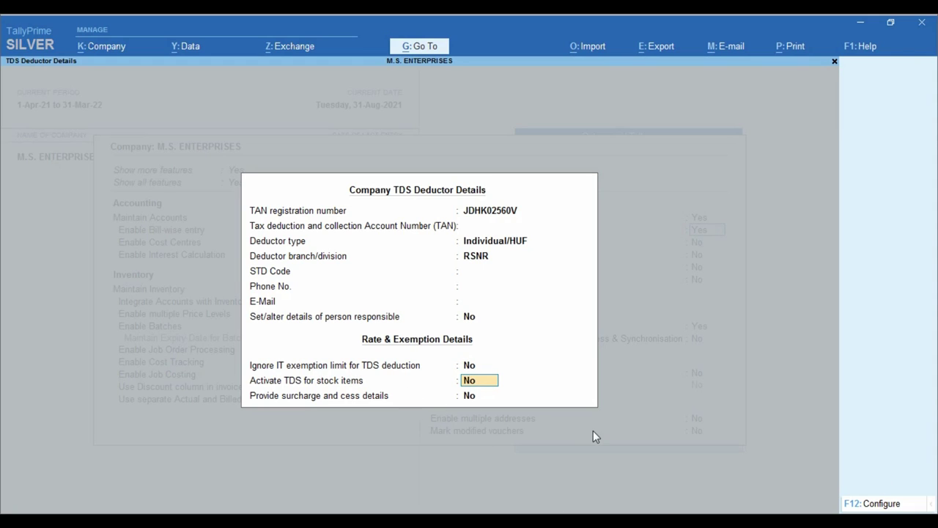
{"action": "key", "text": "Return"}
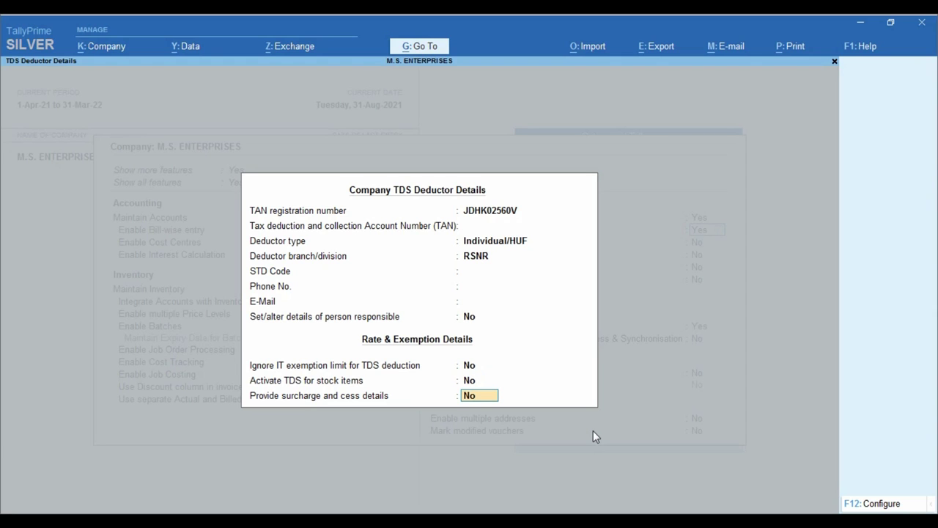
{"action": "key", "text": "Return"}
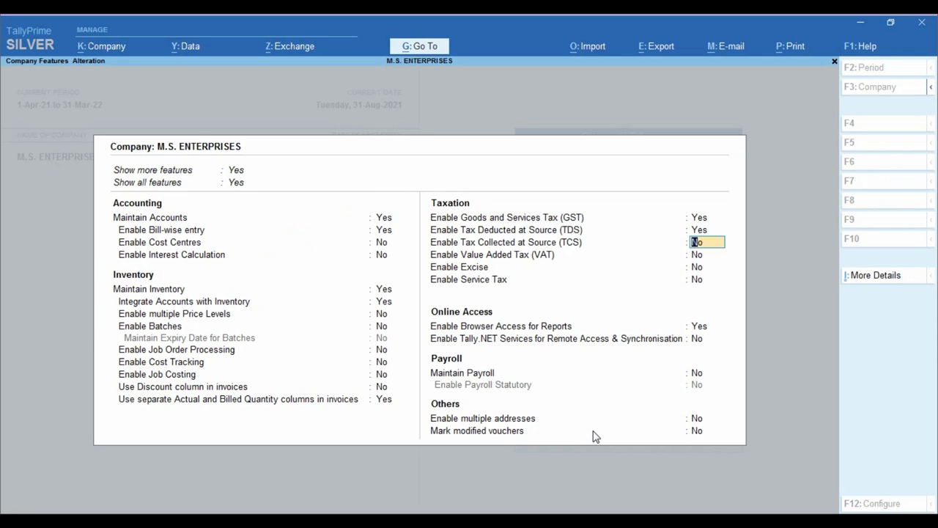
- Save the TDS-enabled company features, glance at SALES INV.pdf, and return to TallyPrime
{"action": "key", "text": "Return"}
{"action": "key", "text": "Return"}
{"action": "key", "text": "Return"}
{"action": "key", "text": "Return"}
{"action": "key", "text": "Return"}
{"action": "key", "text": "Return"}
{"action": "key", "text": "Return"}
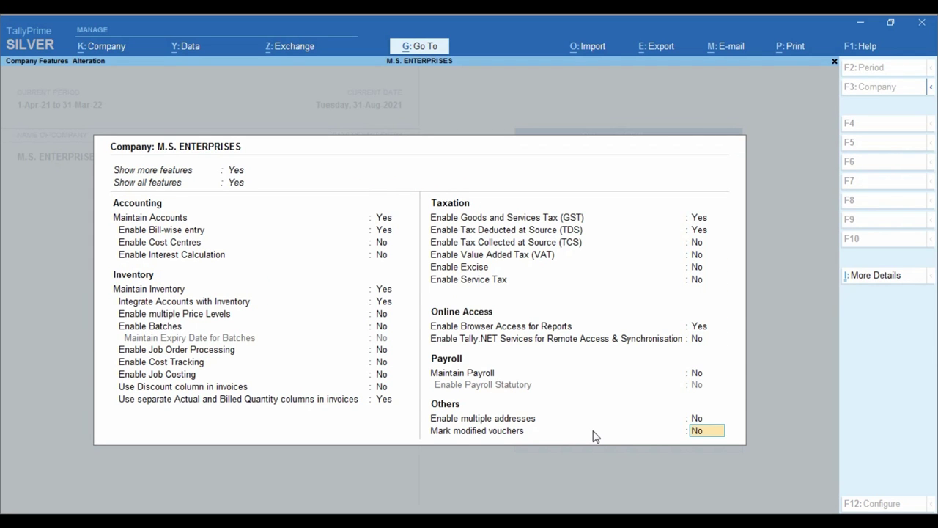
{"action": "key", "text": "Return"}
{"action": "key", "text": "Return"}
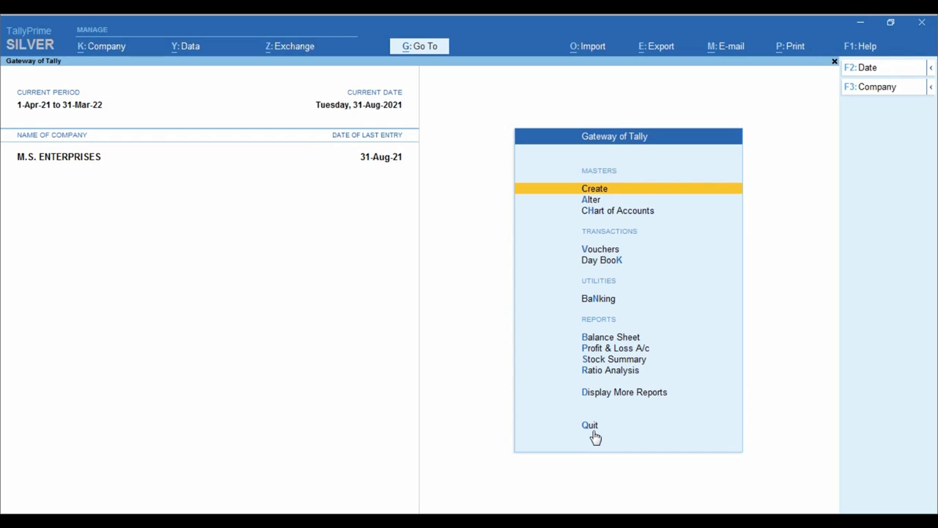
{"action": "left_click", "coordinate": [402, 521]}
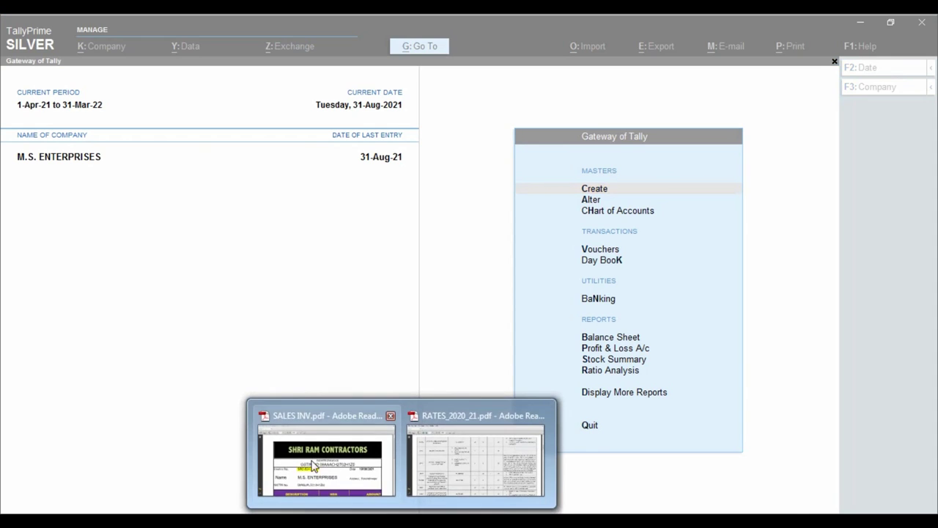
{"action": "left_click", "coordinate": [313, 466]}
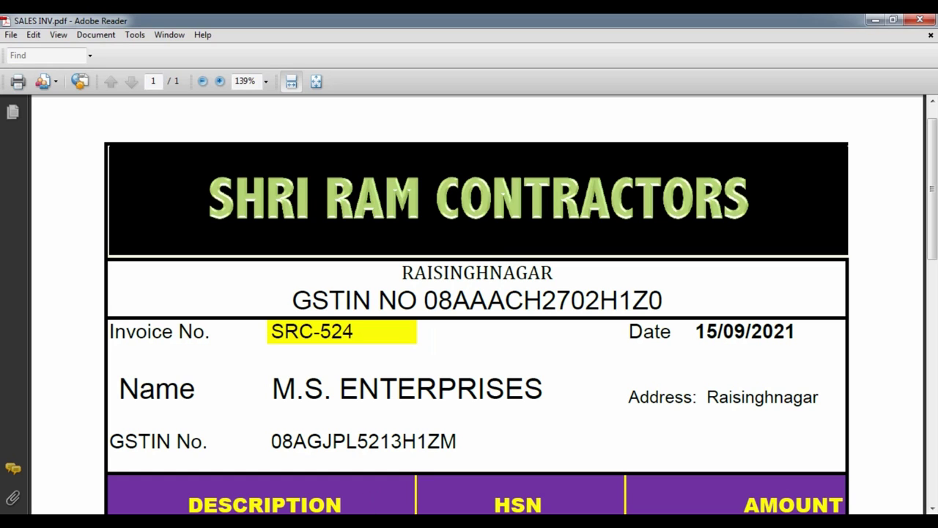
{"action": "left_click", "coordinate": [367, 509]}
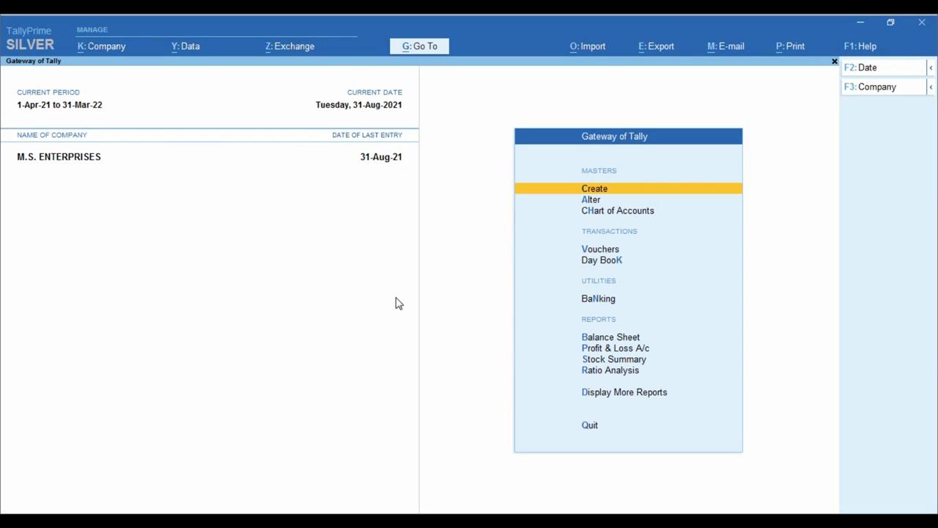
- Create a new ledger named SHRI RAM CONTRACTORS
{"action": "key", "text": "Return"}
{"action": "key", "text": "Down"}
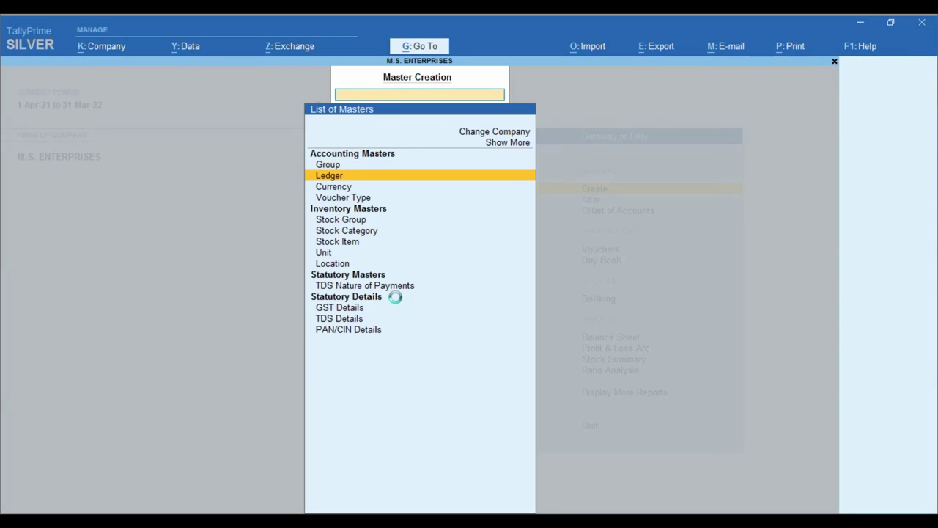
{"action": "key", "text": "Return"}
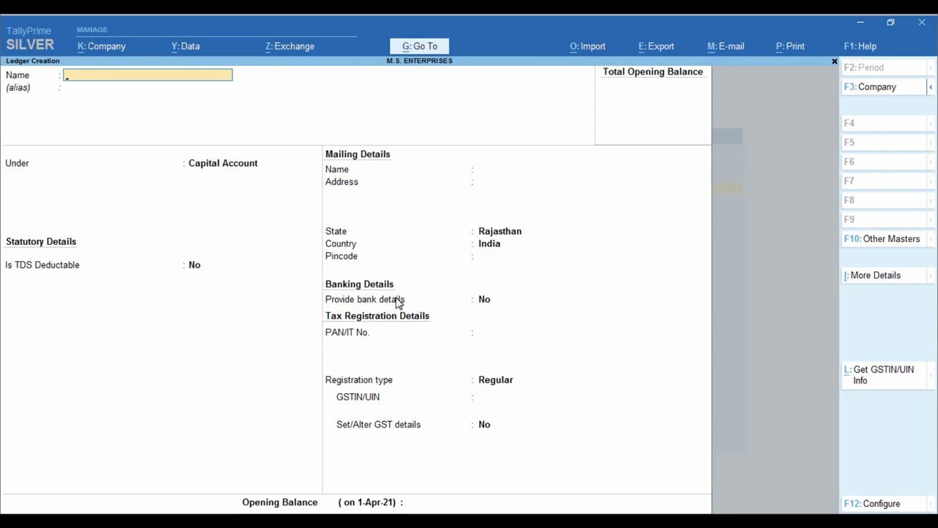
{"action": "type", "text": "SHRI RAM CONTRACTORS"}
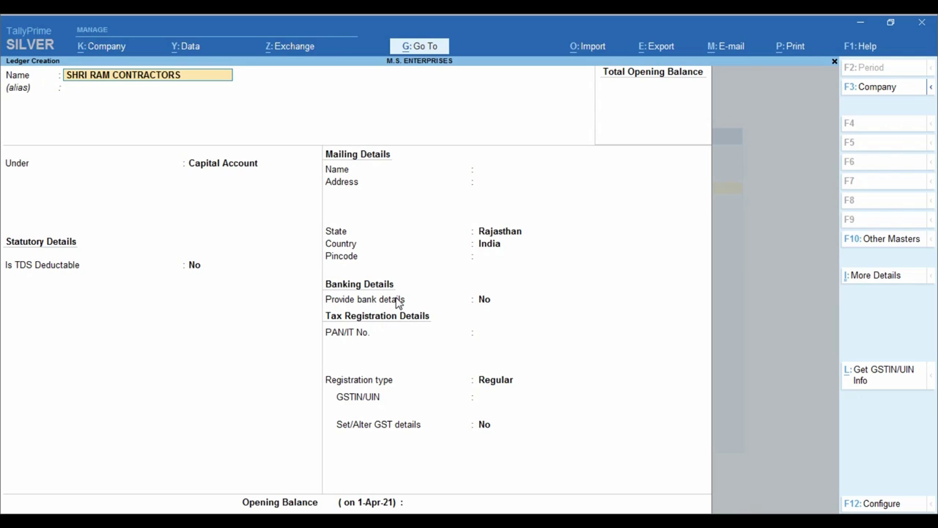
{"action": "key", "text": "Return"}
{"action": "key", "text": "Return"}
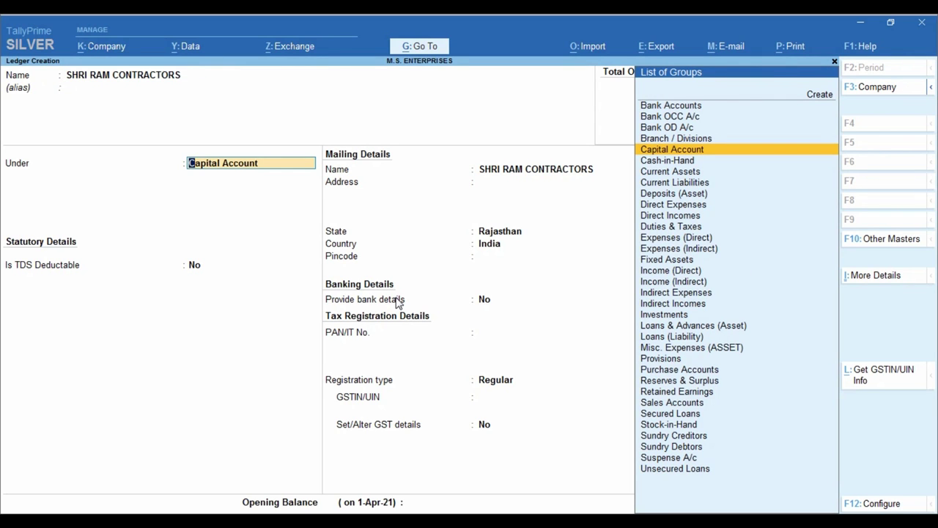
- Place it under Sundry Creditors with bill-by-bill on and TDS deductible set to Yes
{"action": "type", "text": "SUND"}
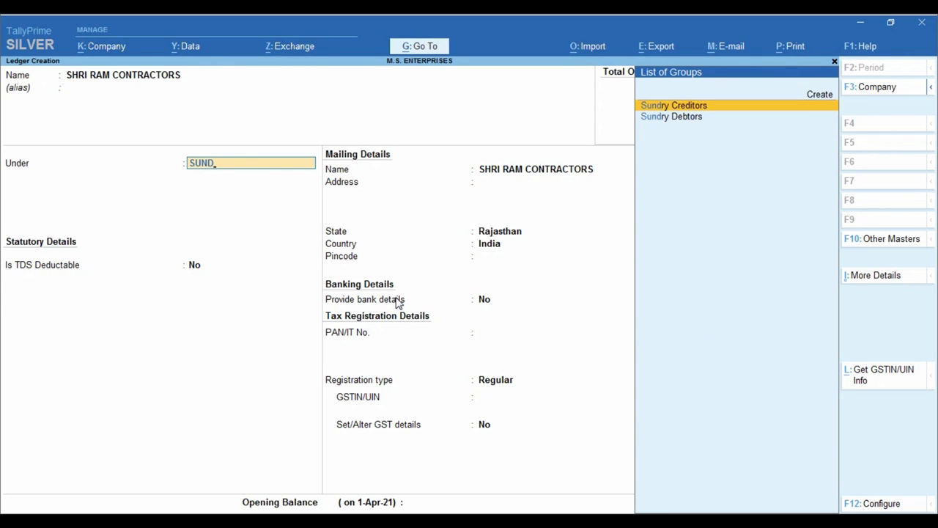
{"action": "key", "text": "Return"}
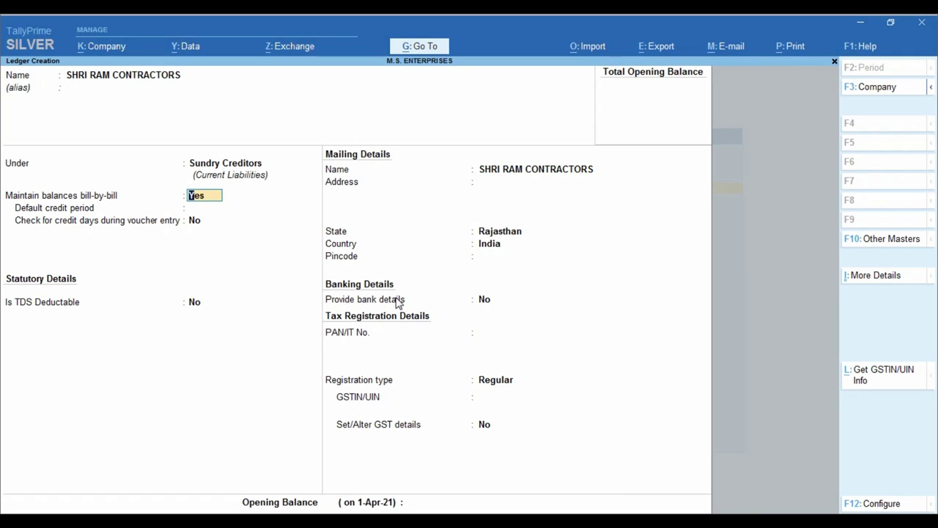
{"action": "key", "text": "Return"}
{"action": "key", "text": "Return"}
{"action": "key", "text": "Return"}
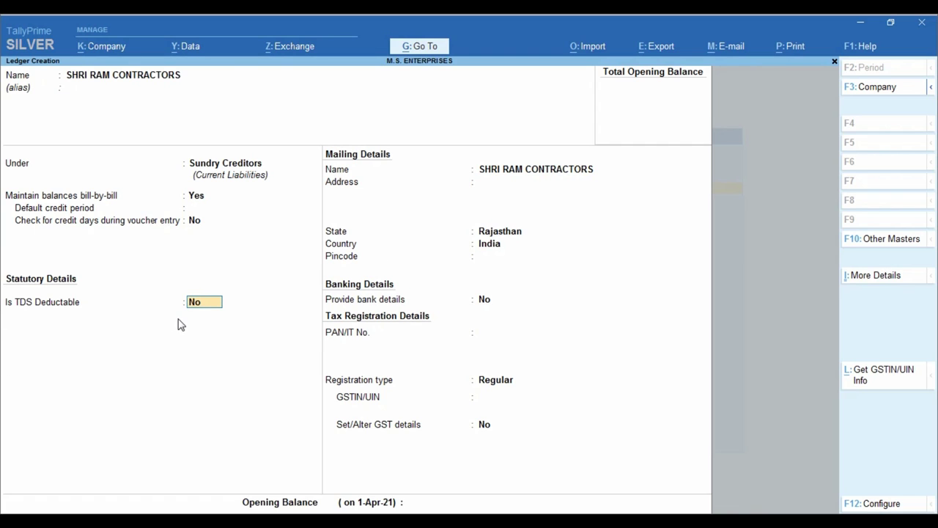
{"action": "type", "text": "Y"}
{"action": "key", "text": "Return"}
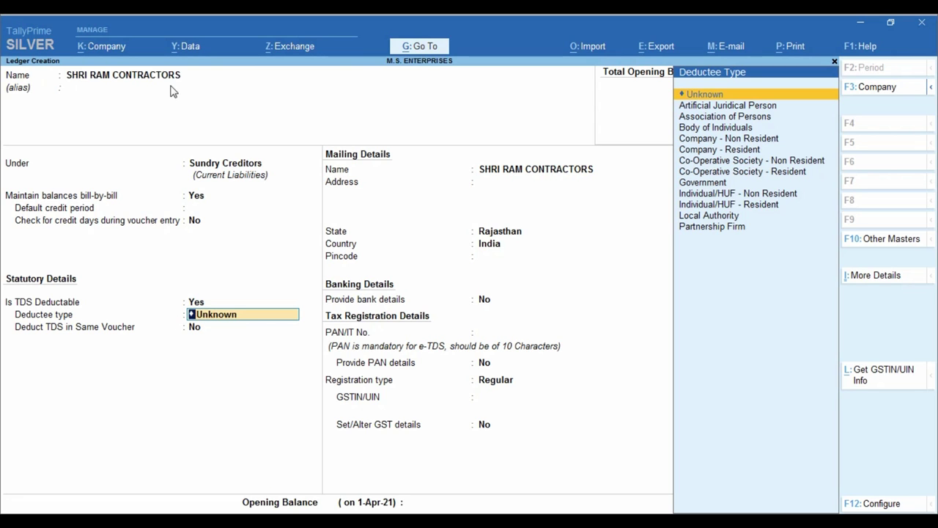
{"action": "key", "text": "ctrl"}
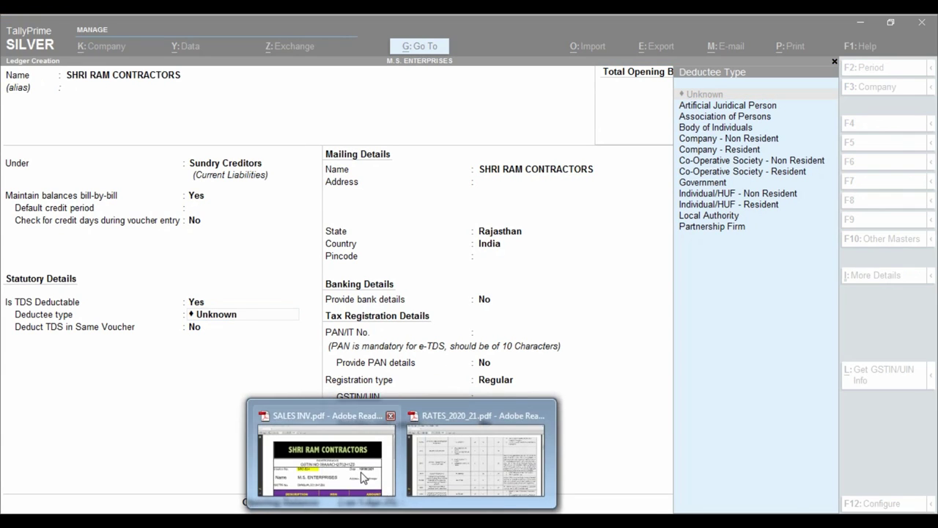
{"action": "left_click", "coordinate": [357, 462]}
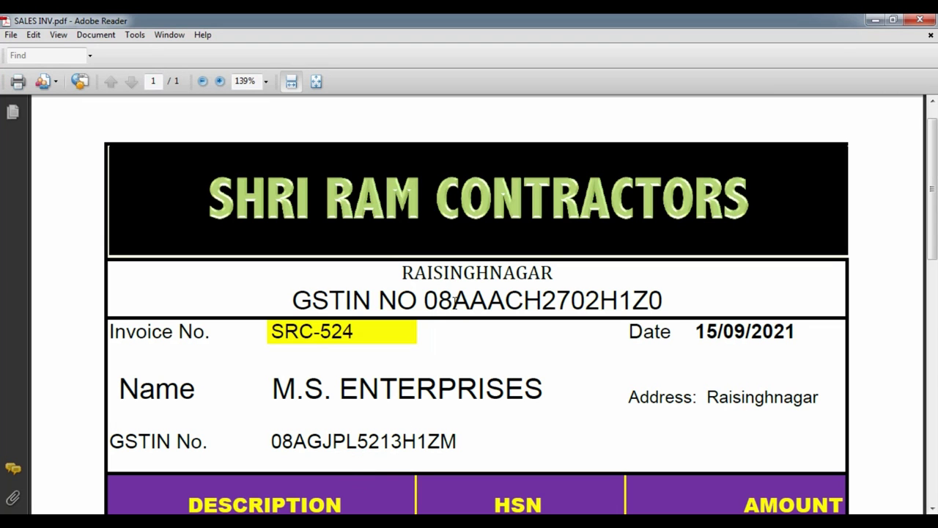
- Check the contractor's GSTIN and its fourth character on the SALES INV invoice
{"action": "left_click_drag", "start_coordinate": [426, 300], "coordinate": [658, 288]}
{"action": "left_click", "coordinate": [580, 344]}
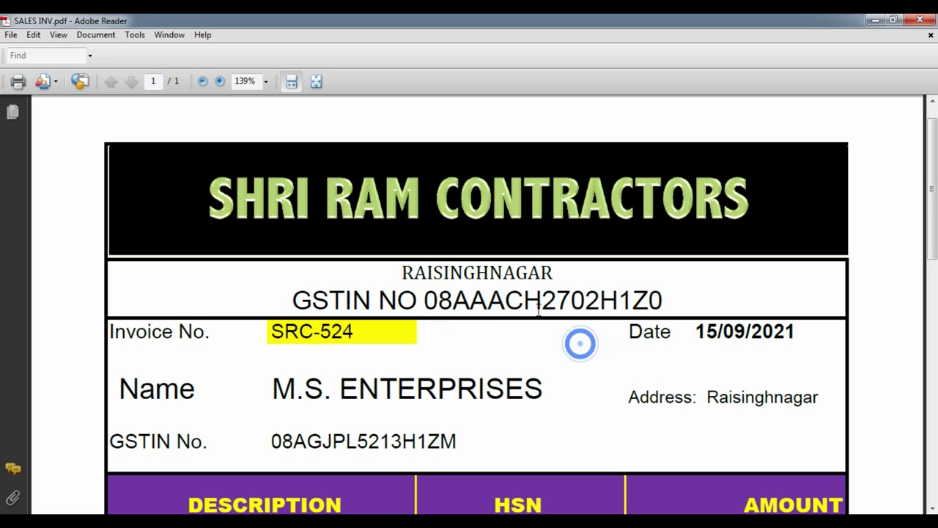
{"action": "left_click_drag", "start_coordinate": [524, 306], "coordinate": [506, 303]}
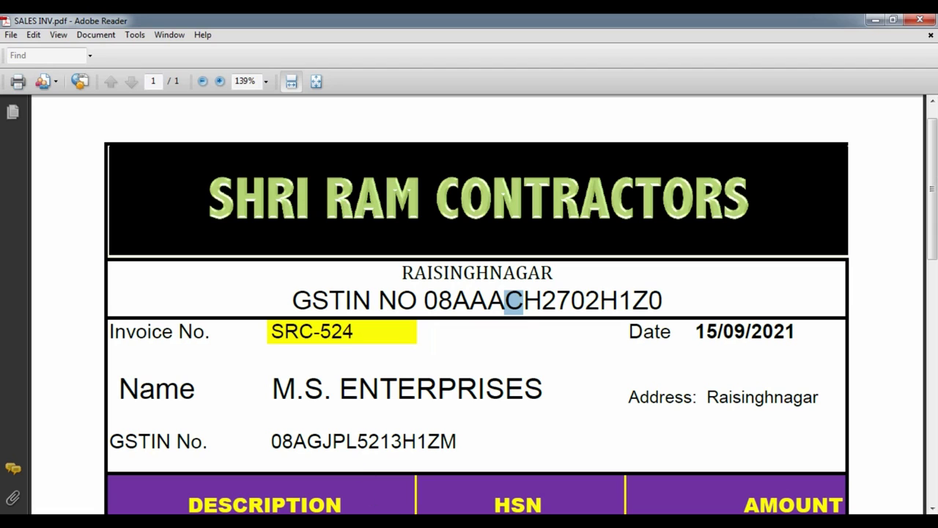
{"action": "key", "text": "alt+Tab"}
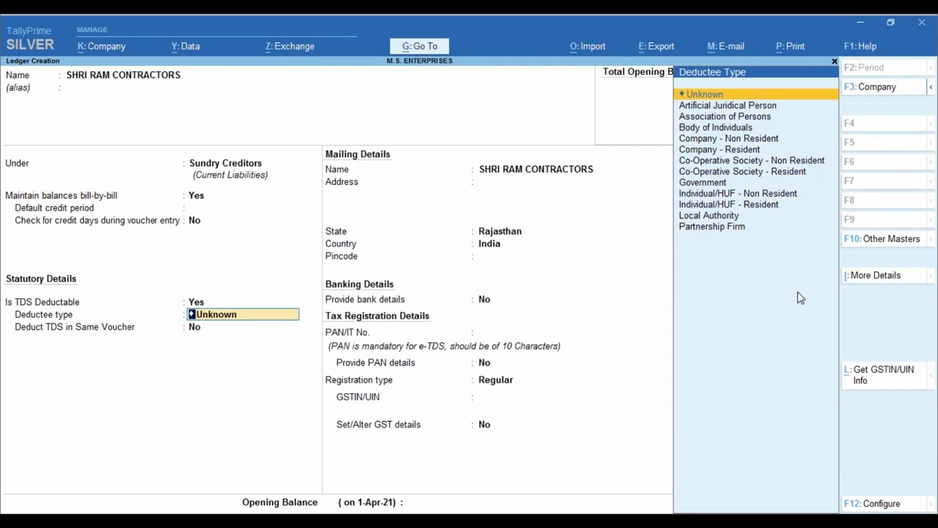
- Set deductee type to Company - Resident with TDS deducted in the same voucher, then exit the ledger
{"action": "type", "text": "CO"}
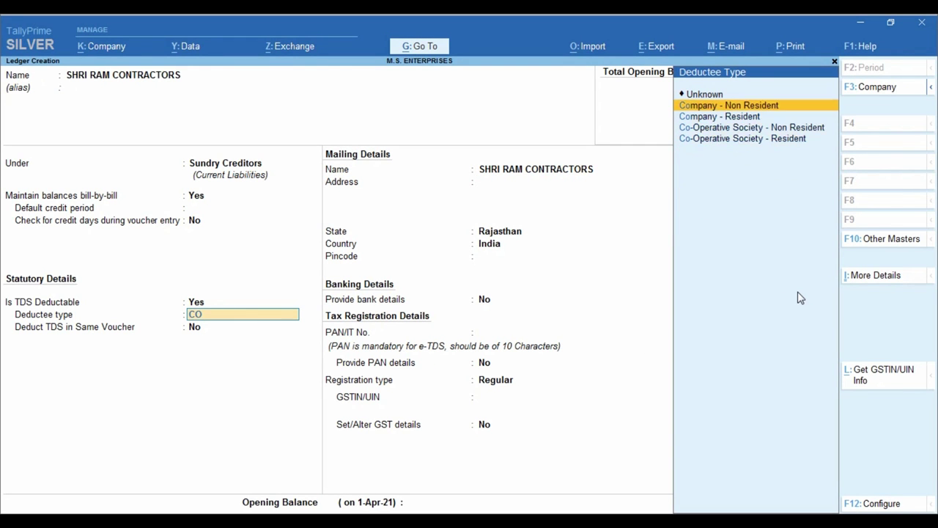
{"action": "key", "text": "Down"}
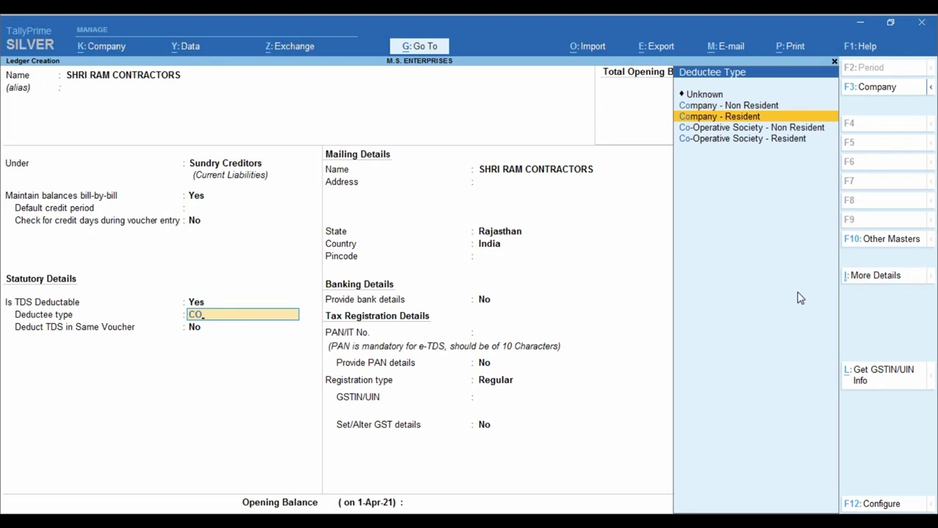
{"action": "key", "text": "Return"}
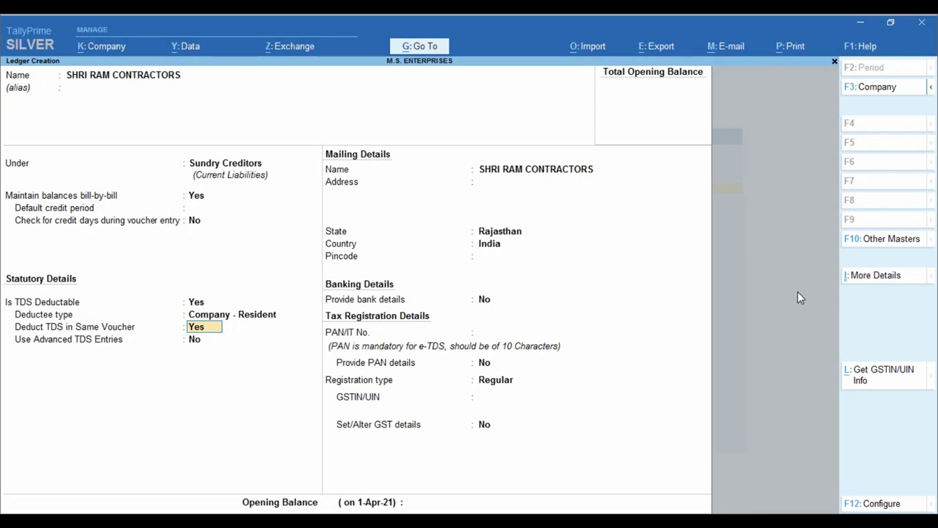
{"action": "key", "text": "Return"}
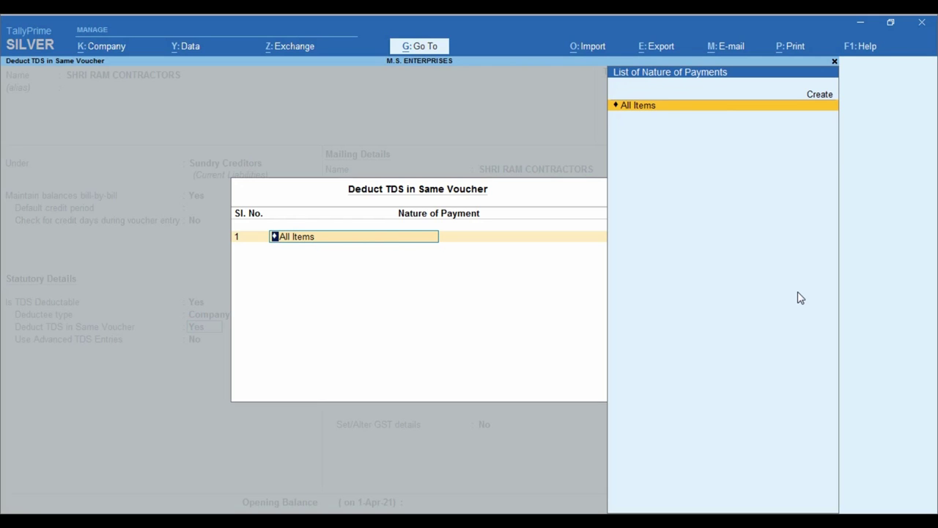
{"action": "key", "text": "BackSpace"}
{"action": "key", "text": "Return"}
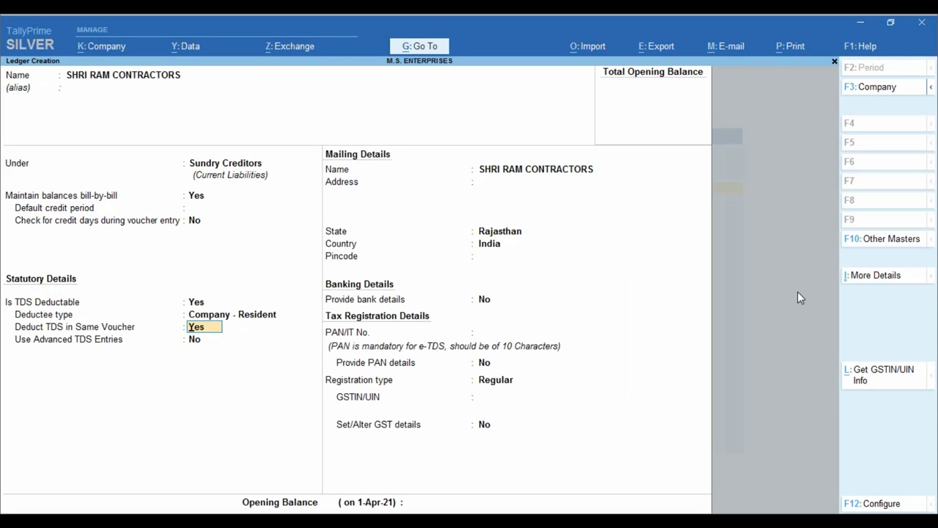
{"action": "key", "text": "Escape"}
- Confirm quitting the ledger and choose TDS Nature of Payments under Statutory Masters
{"action": "key", "text": "y"}
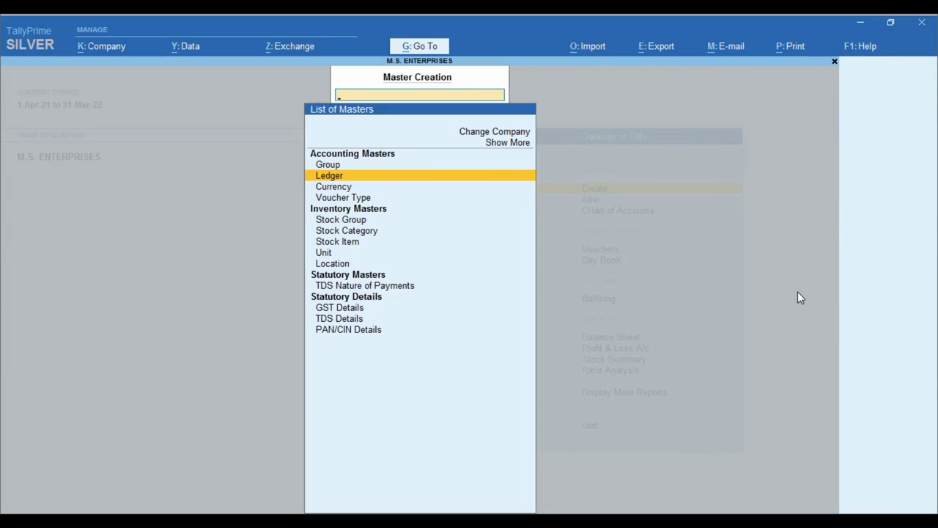
{"action": "key", "text": "Escape"}
{"action": "key", "text": "Return"}
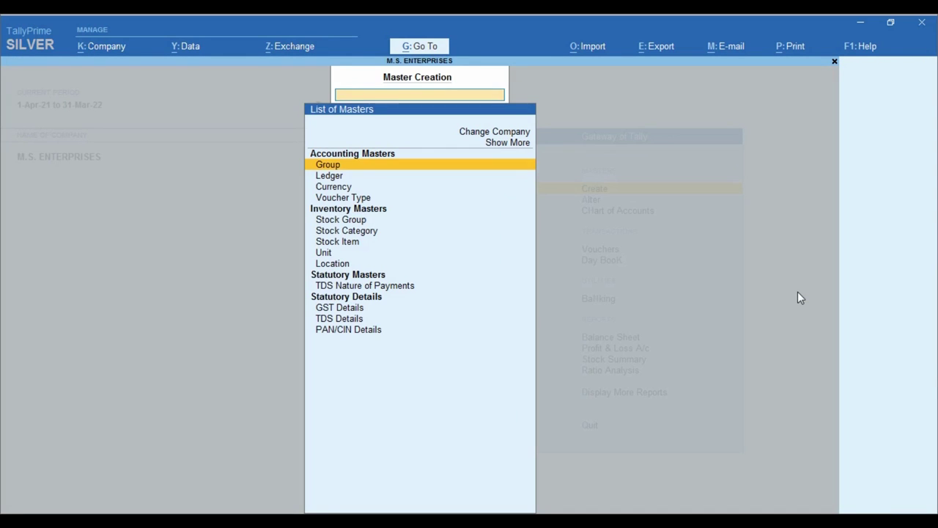
{"action": "key", "text": "Down"}
{"action": "key", "text": "Down"}
{"action": "key", "text": "Down"}
{"action": "key", "text": "Down"}
{"action": "key", "text": "Down"}
{"action": "key", "text": "Down"}
{"action": "key", "text": "Down"}
{"action": "key", "text": "Down"}
{"action": "key", "text": "Down"}
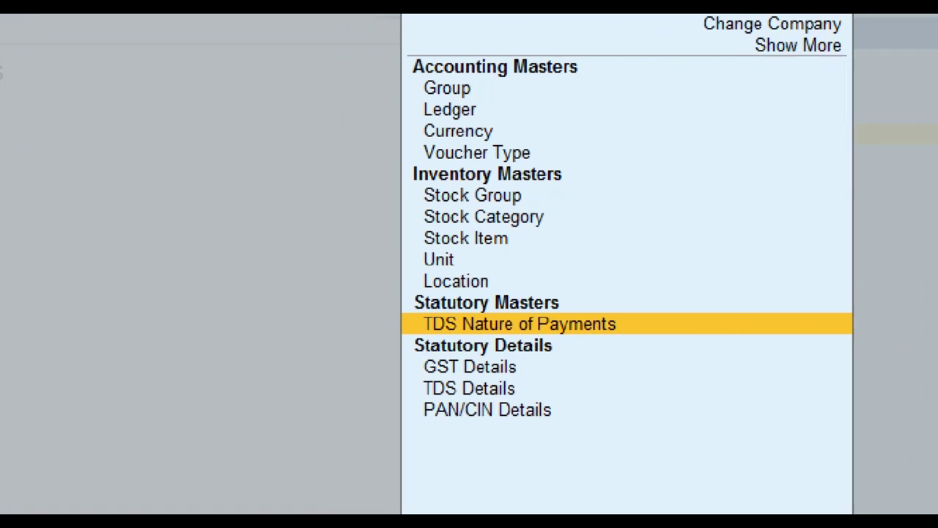
{"action": "left_click", "coordinate": [202, 244]}
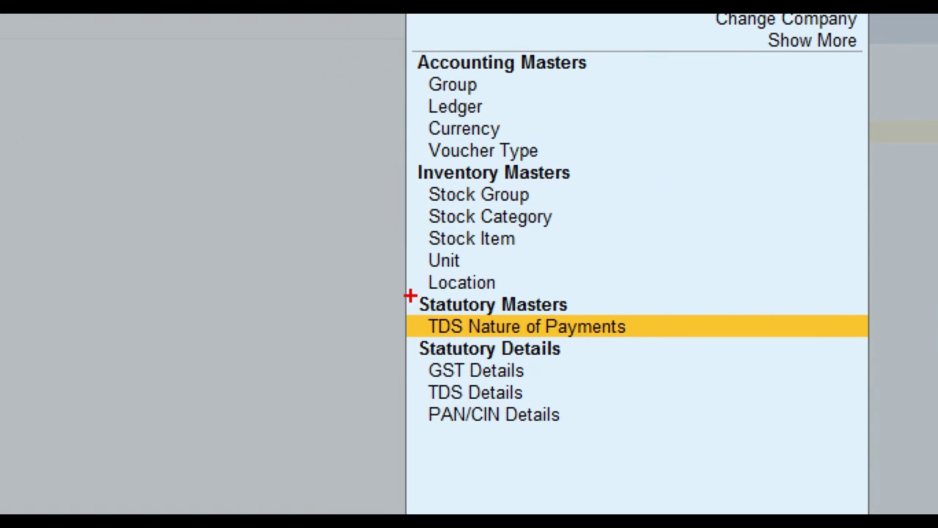
{"action": "mouse_move", "coordinate": [402, 292]}
{"action": "left_mouse_down"}
{"action": "mouse_move", "coordinate": [439, 331]}
{"action": "mouse_move", "coordinate": [624, 351]}
{"action": "mouse_move", "coordinate": [714, 343]}
{"action": "left_mouse_up"}
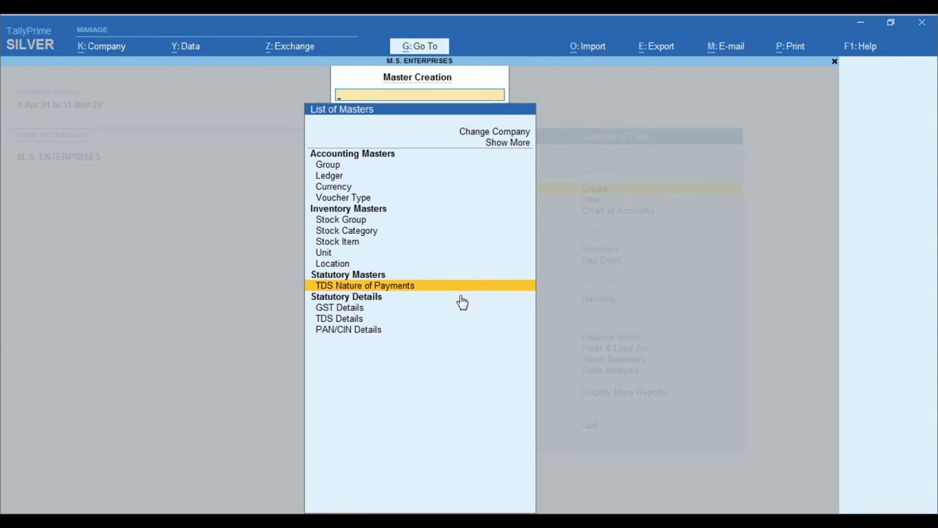
{"action": "left_click", "coordinate": [712, 339]}
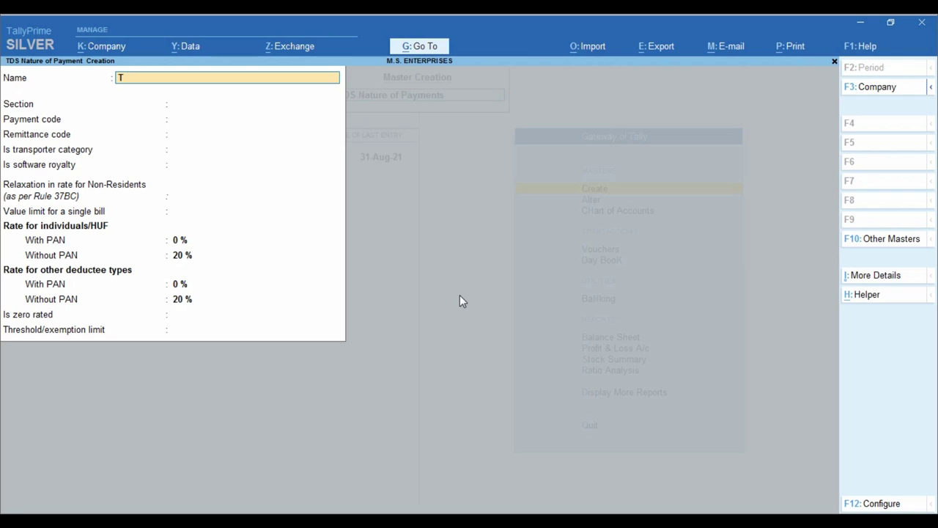
- Name the nature of payment LABOUR CONTRACTORS
{"action": "type", "text": "TDS"}
{"action": "type", "text": " CON"}
{"action": "key", "text": "BackSpace"}
{"action": "key", "text": "BackSpace"}
{"action": "key", "text": "BackSpace"}
{"action": "key", "text": "BackSpace"}
{"action": "key", "text": "BackSpace"}
{"action": "key", "text": "BackSpace"}
{"action": "type", "text": "LABOUR CONTRA"}
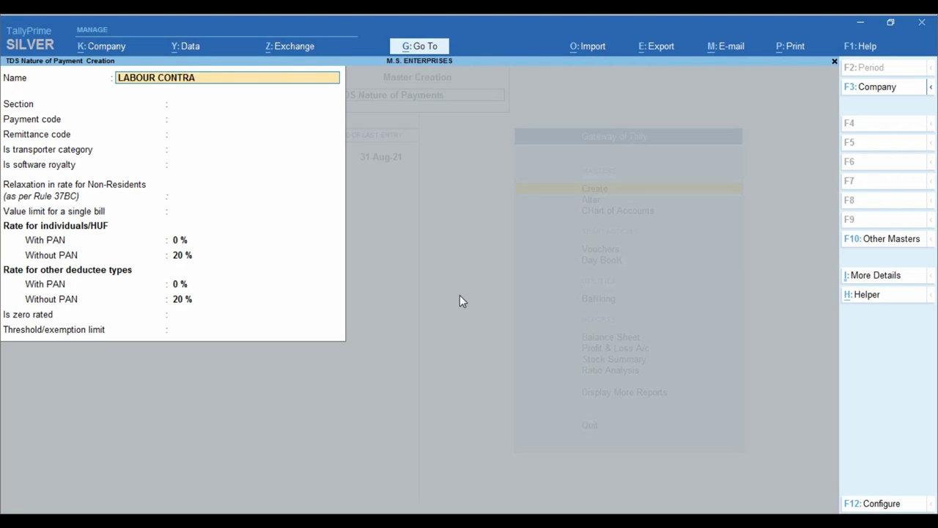
{"action": "type", "text": "CTORS"}
{"action": "key", "text": "Return"}
{"action": "key", "text": "Return"}
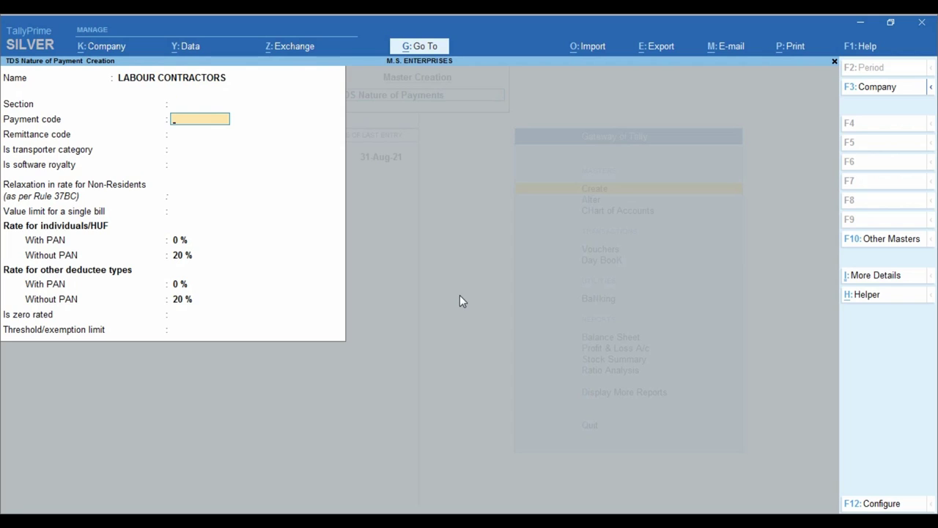
- Set section 194C and payment code 94C, then view the RATES_2020_21 TDS rates PDF
{"action": "key", "text": "BackSpace"}
{"action": "type", "text": "19"}
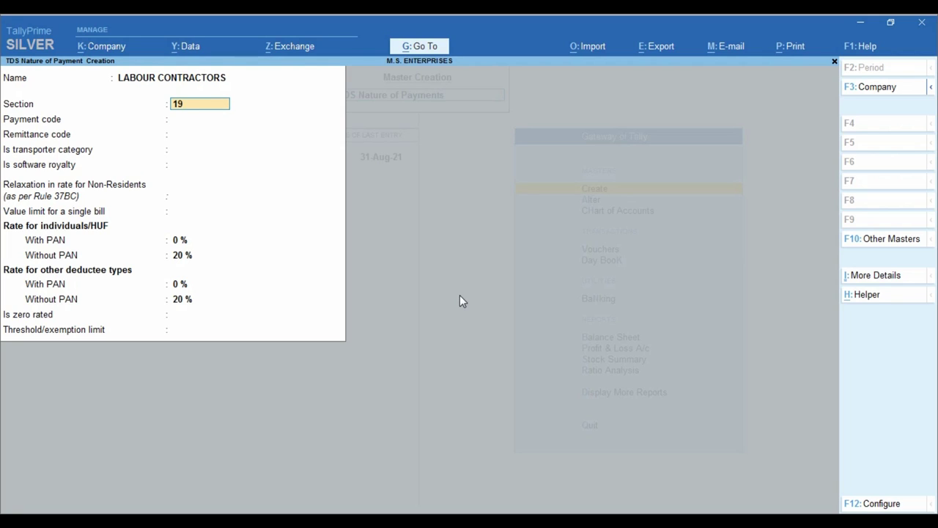
{"action": "type", "text": "4C"}
{"action": "key", "text": "Return"}
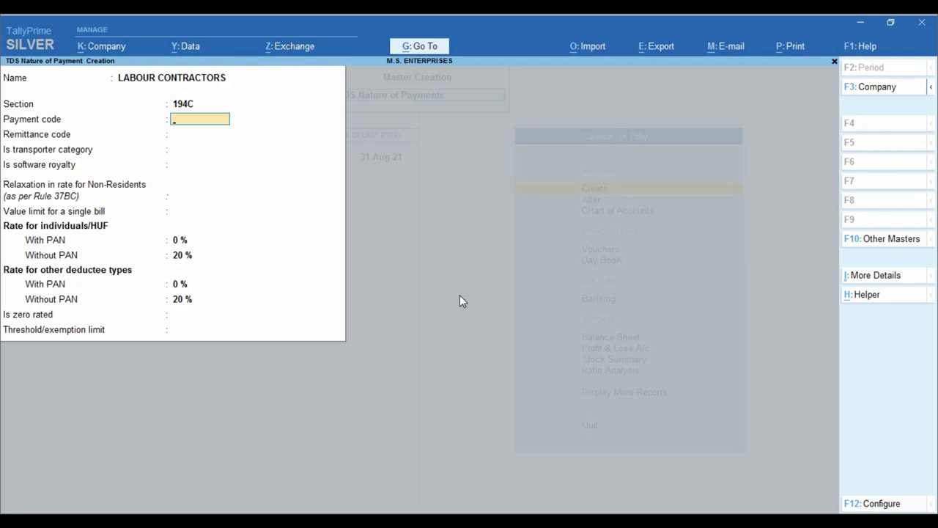
{"action": "type", "text": "94C"}
{"action": "key", "text": "Return"}
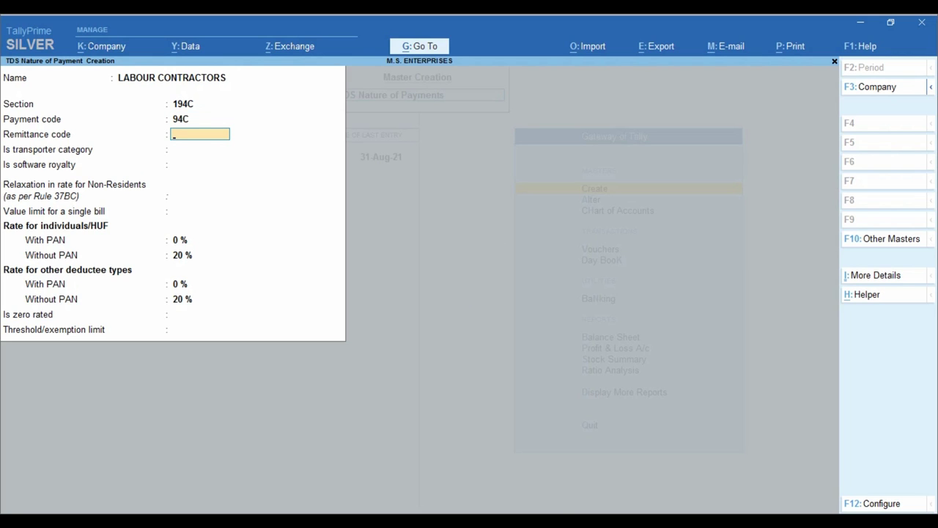
{"action": "left_click", "coordinate": [448, 459]}
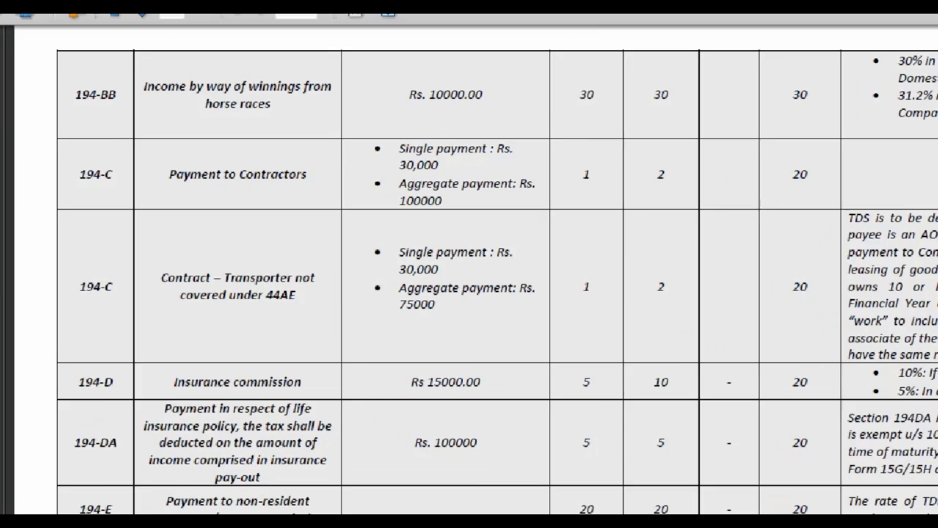
- Mark the Section column in RATES_2020_21.pdf, then switch back to TallyPrime
{"action": "left_click_drag", "start_coordinate": [34, 247], "coordinate": [124, 305]}
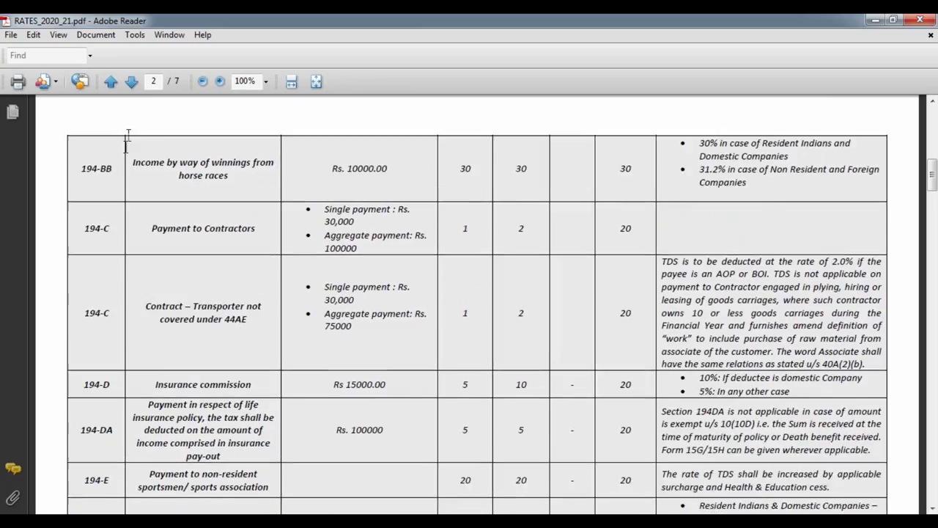
{"action": "scroll", "coordinate": [99, 231], "scroll_direction": "up", "scroll_amount": 10}
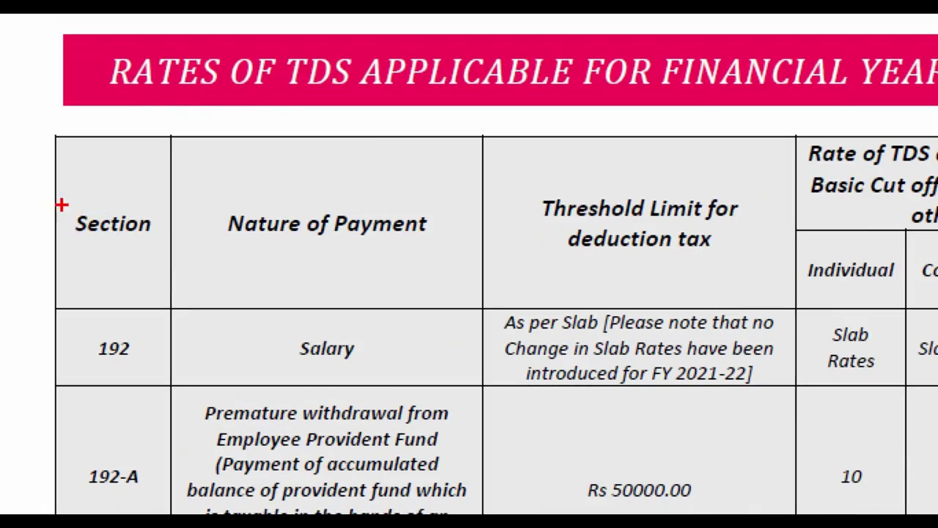
{"action": "left_click_drag", "start_coordinate": [70, 218], "coordinate": [162, 257]}
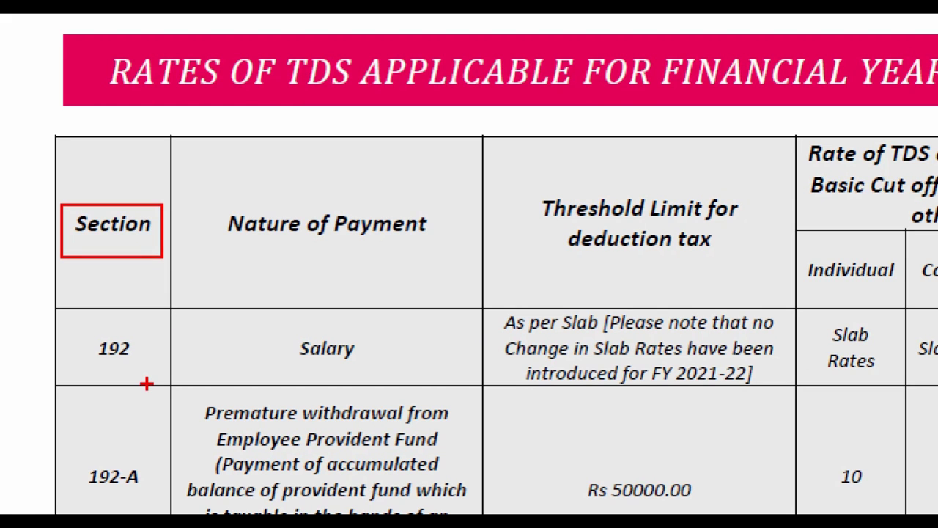
{"action": "key", "text": "Escape"}
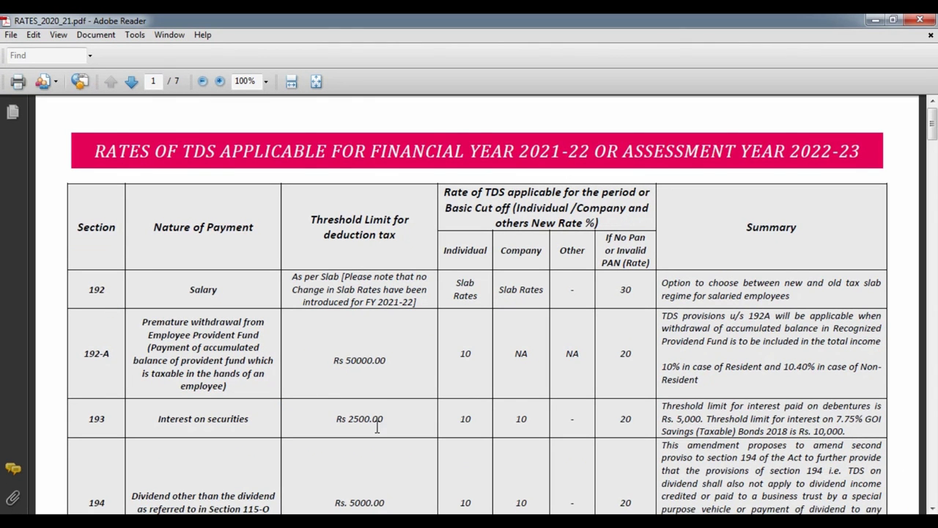
{"action": "key", "text": "alt+Tab"}
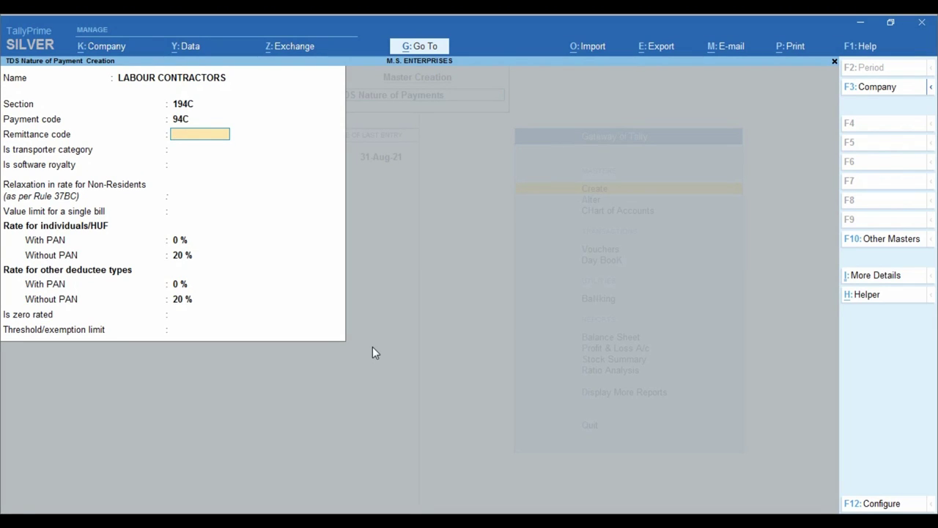
- Leave remittance code empty, answer No to transporter, and set the individuals' With PAN rate to 1%
{"action": "key", "text": "Return"}
{"action": "key", "text": "Return"}
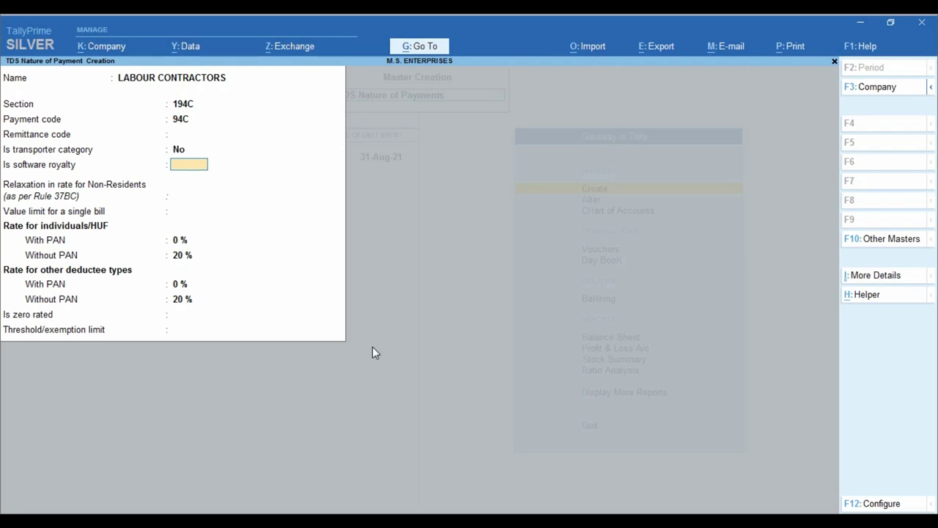
{"action": "key", "text": "Return"}
{"action": "key", "text": "Return"}
{"action": "key", "text": "Return"}
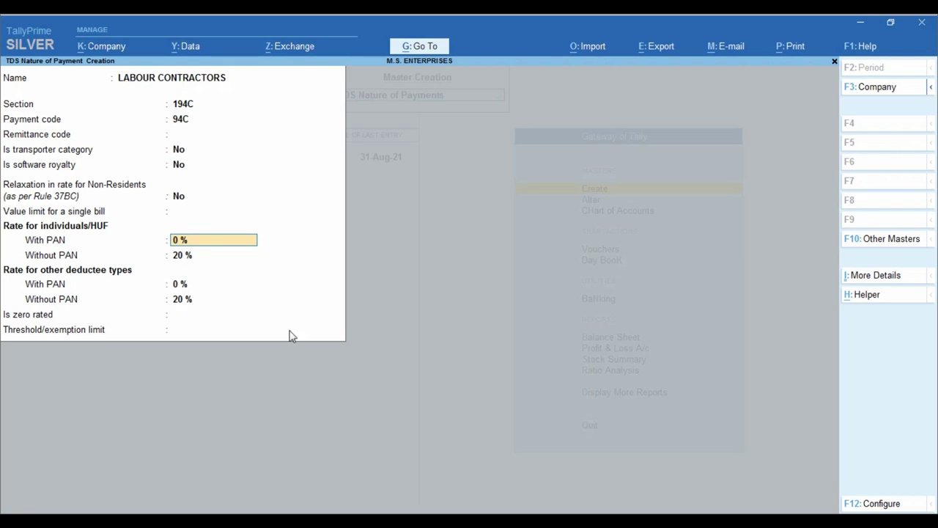
{"action": "key", "text": "ctrl"}
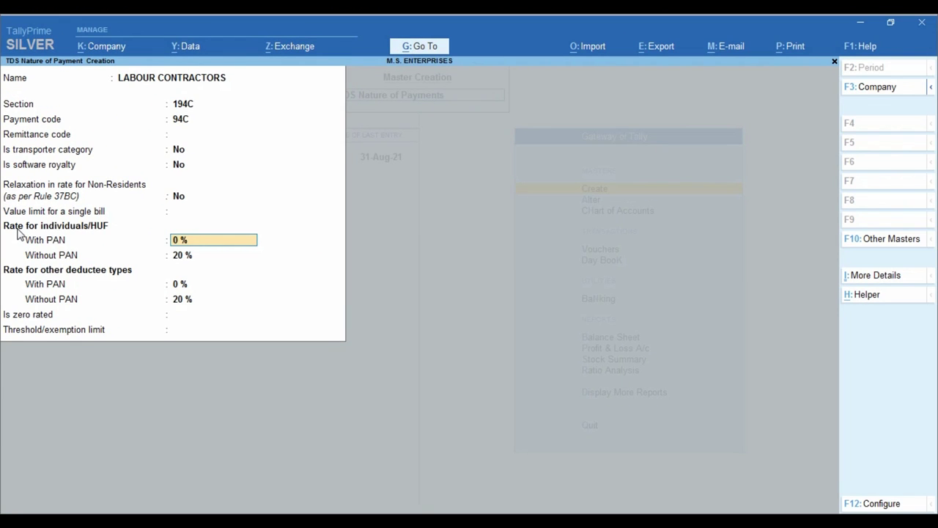
{"action": "type", "text": "1"}
{"action": "key", "text": "Return"}
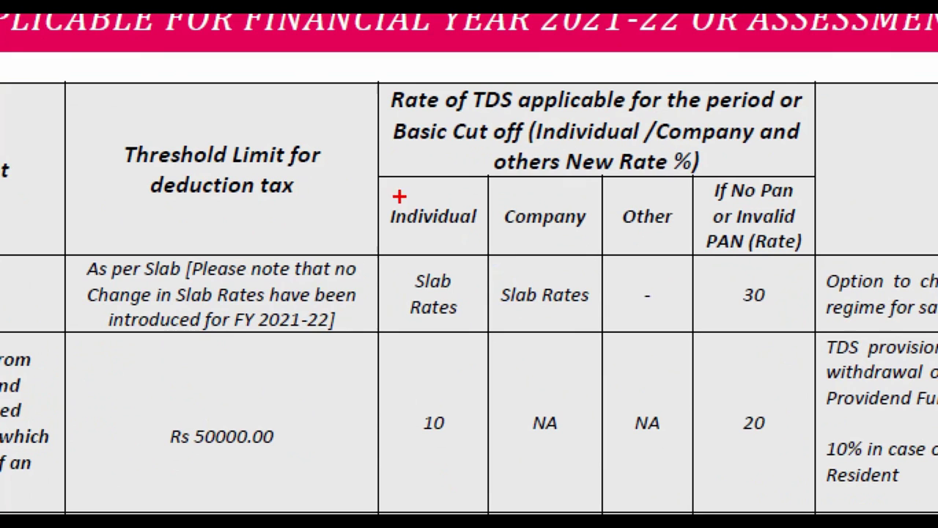
- Highlight the Individual and Company columns and the 194-C rates 1%, 2% and 20% without PAN
{"action": "left_click_drag", "start_coordinate": [433, 233], "coordinate": [491, 264]}
{"action": "left_click_drag", "start_coordinate": [488, 174], "coordinate": [602, 246]}
{"action": "scroll", "coordinate": [173, 360], "scroll_direction": "down", "scroll_amount": 4}
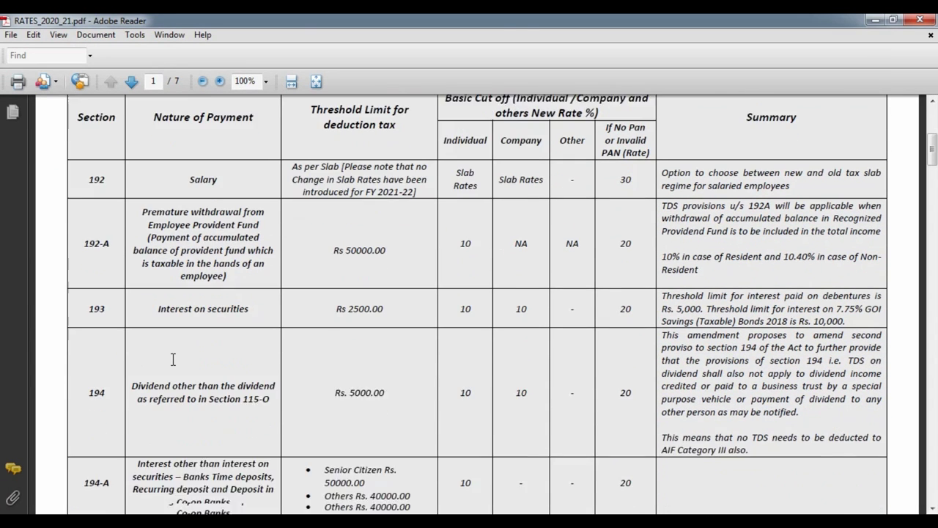
{"action": "scroll", "coordinate": [173, 361], "scroll_direction": "down", "scroll_amount": 10}
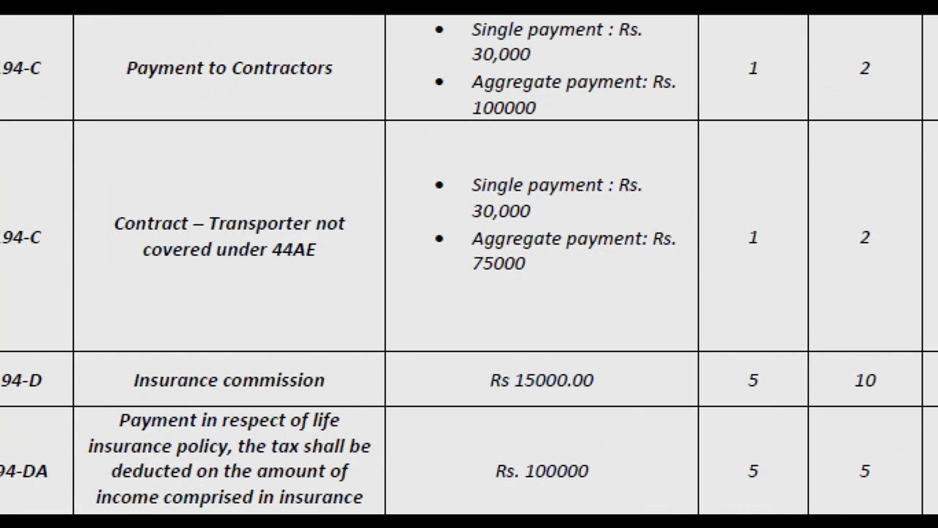
{"action": "mouse_move", "coordinate": [503, 202]}
{"action": "left_mouse_down"}
{"action": "mouse_move", "coordinate": [503, 242]}
{"action": "mouse_move", "coordinate": [501, 202]}
{"action": "left_mouse_up"}
{"action": "left_click_drag", "start_coordinate": [605, 203], "coordinate": [609, 204]}
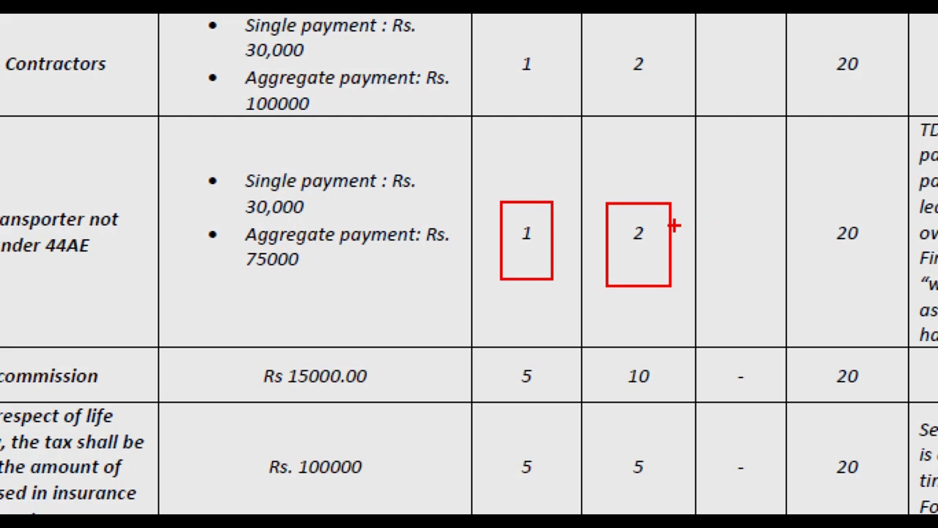
{"action": "left_click_drag", "start_coordinate": [828, 206], "coordinate": [884, 277]}
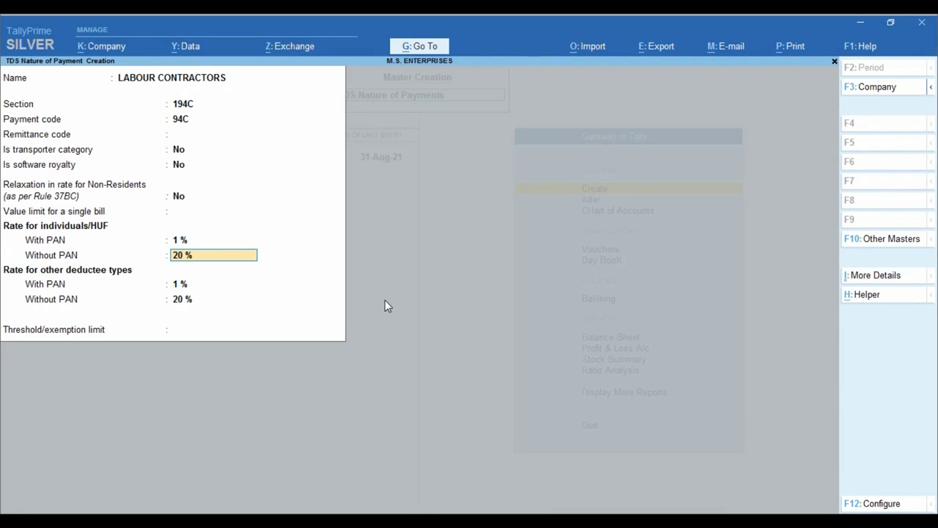
- Set individuals' With PAN rate to 1% and other deductees' to 2%, keeping 20% without PAN
{"action": "key", "text": "Up"}
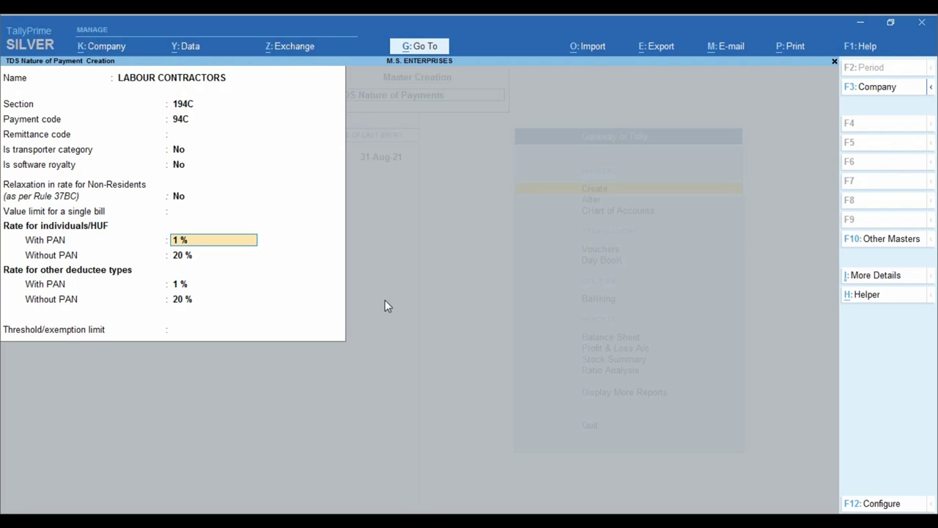
{"action": "type", "text": "2"}
{"action": "key", "text": "Return"}
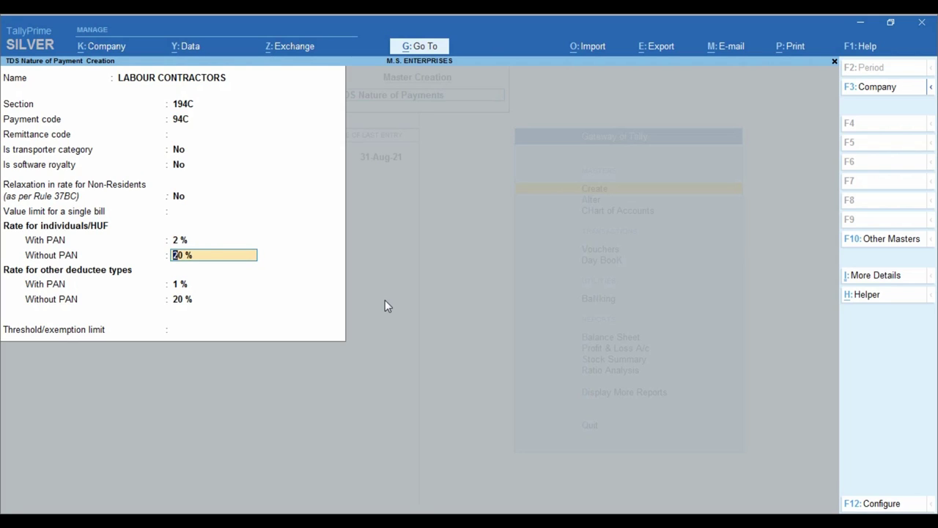
{"action": "key", "text": "Return"}
{"action": "key", "text": "BackSpace"}
{"action": "key", "text": "BackSpace"}
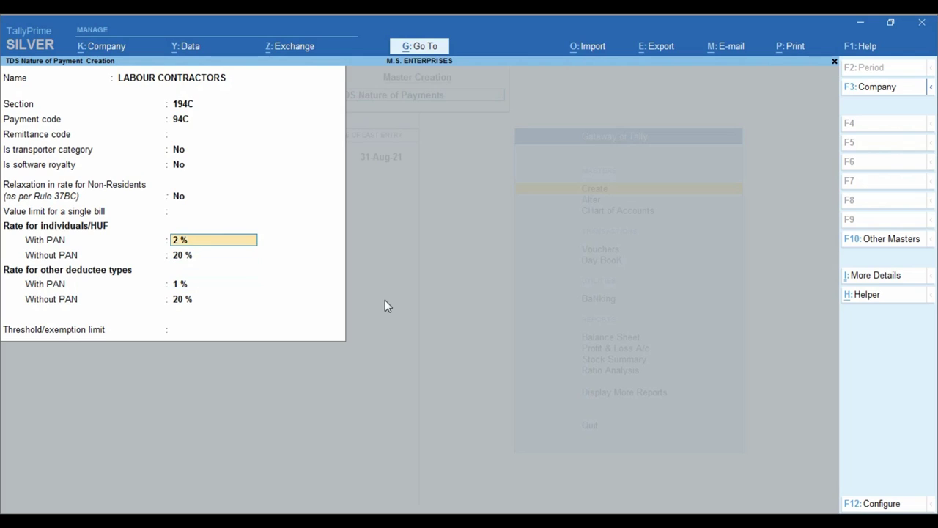
{"action": "type", "text": "1"}
{"action": "key", "text": "Return"}
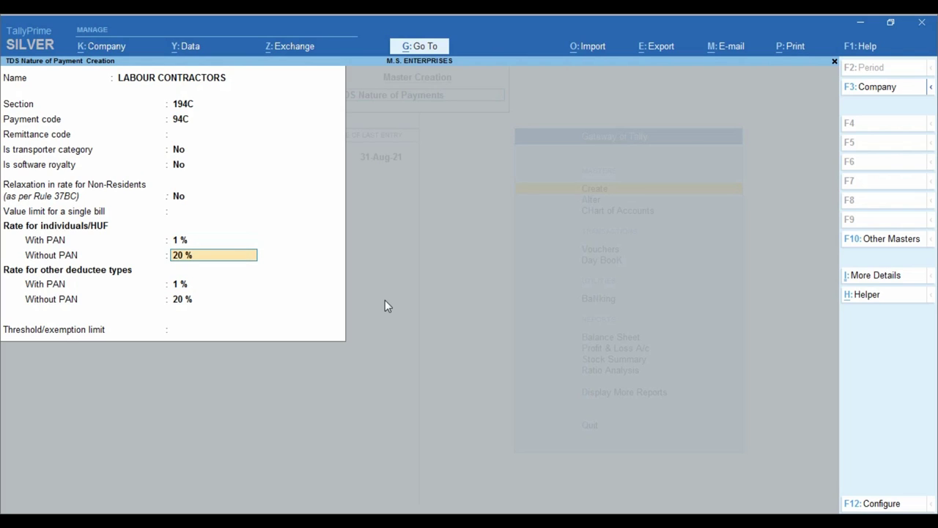
{"action": "key", "text": "Return"}
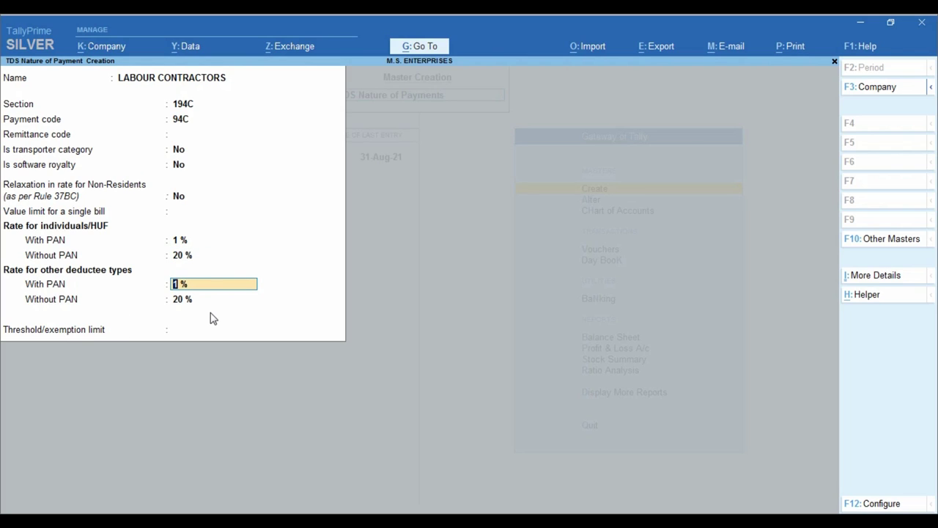
{"action": "type", "text": "2"}
{"action": "key", "text": "Return"}
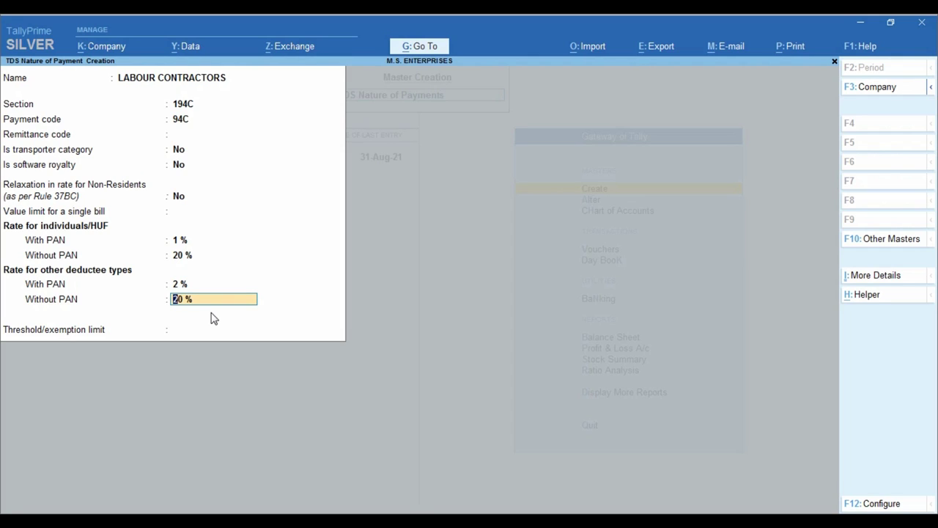
{"action": "key", "text": "Return"}
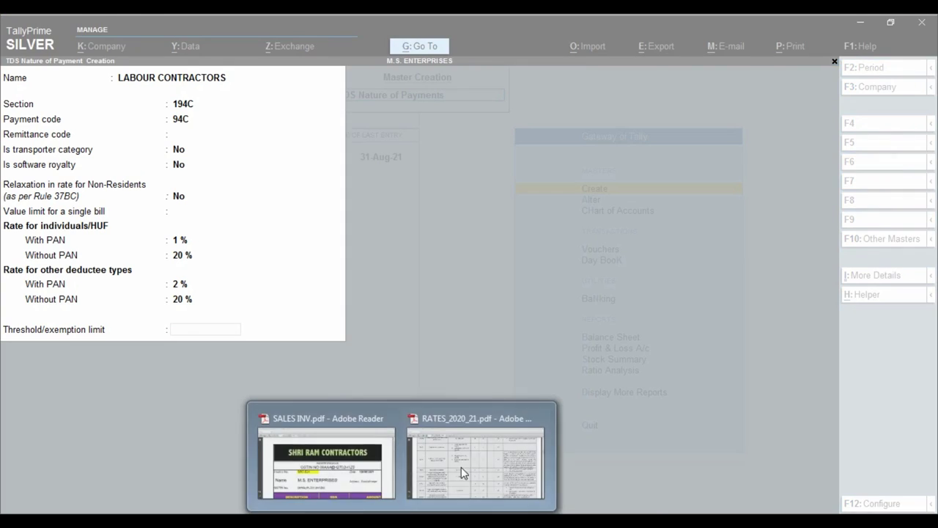
- Bring up RATES_2020_21.pdf and highlight the 194-C thresholds: Rs. 30,000 single, Rs. 75,000 aggregate
{"action": "left_click", "coordinate": [494, 442]}
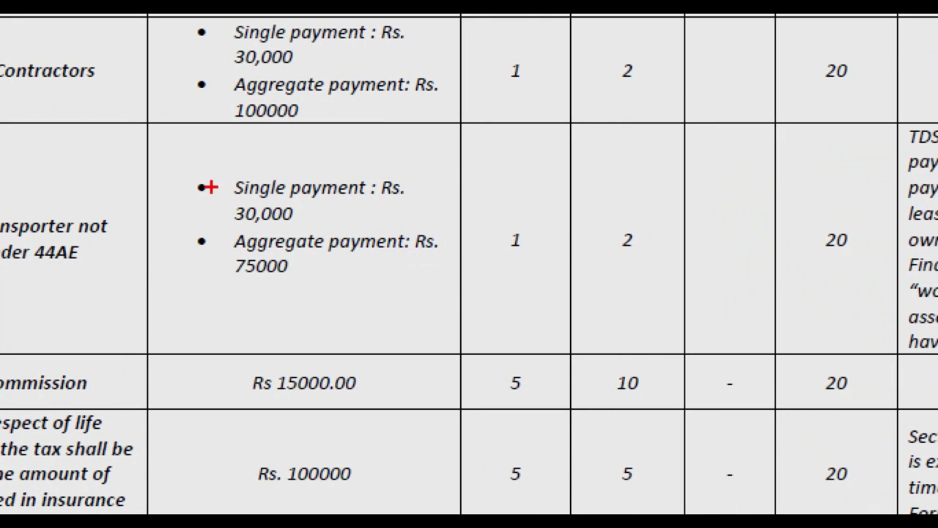
{"action": "left_click_drag", "start_coordinate": [183, 167], "coordinate": [438, 227]}
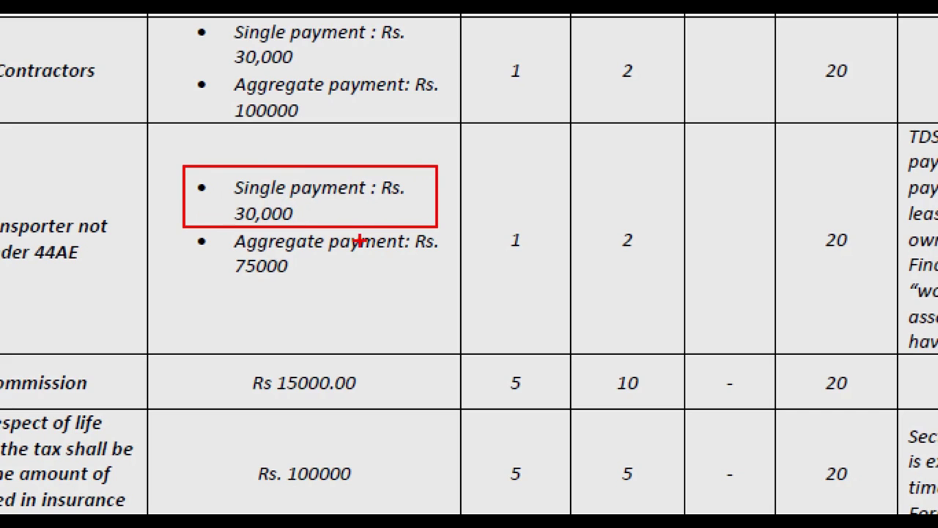
{"action": "mouse_move", "coordinate": [180, 230]}
{"action": "left_mouse_down"}
{"action": "mouse_move", "coordinate": [297, 242]}
{"action": "mouse_move", "coordinate": [452, 280]}
{"action": "left_mouse_up"}
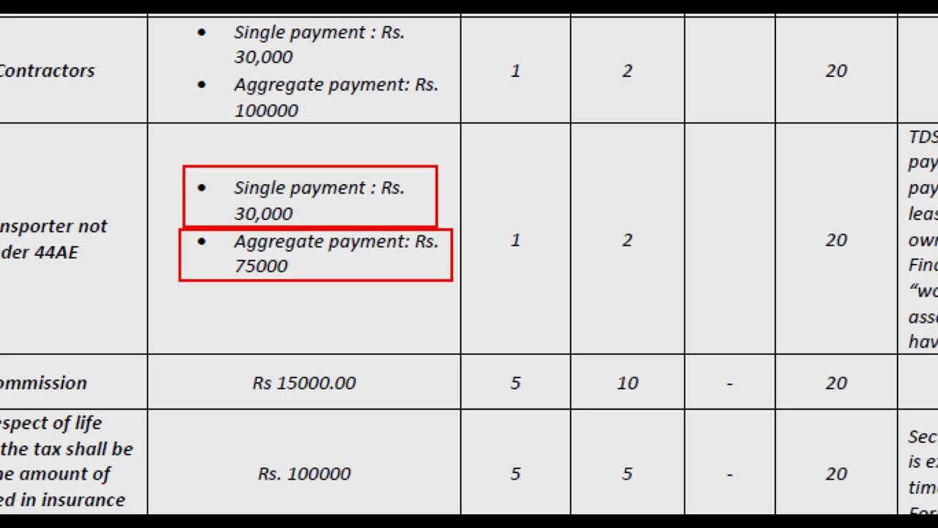
{"action": "key", "text": "Escape"}
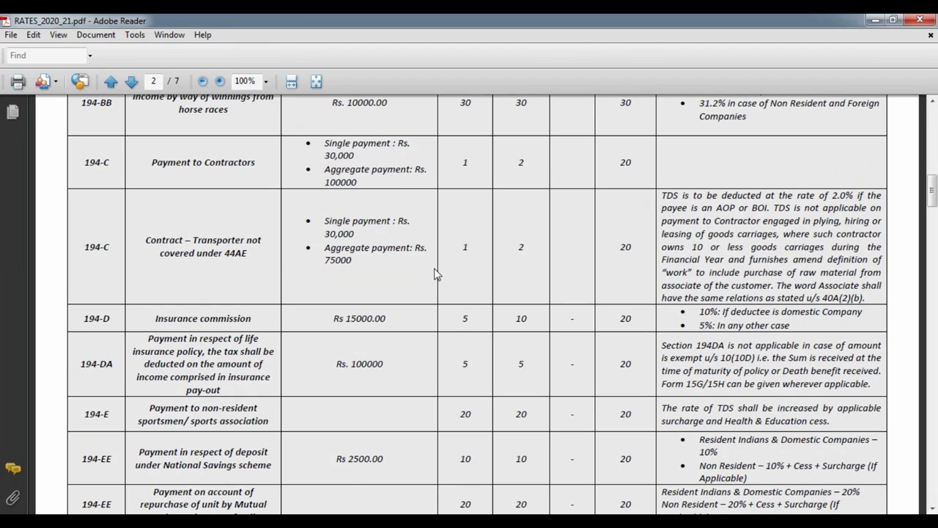
- Enter the 75000 threshold limit and save the LABOUR CONTRACTORS nature of payment
{"action": "key", "text": "alt+Tab"}
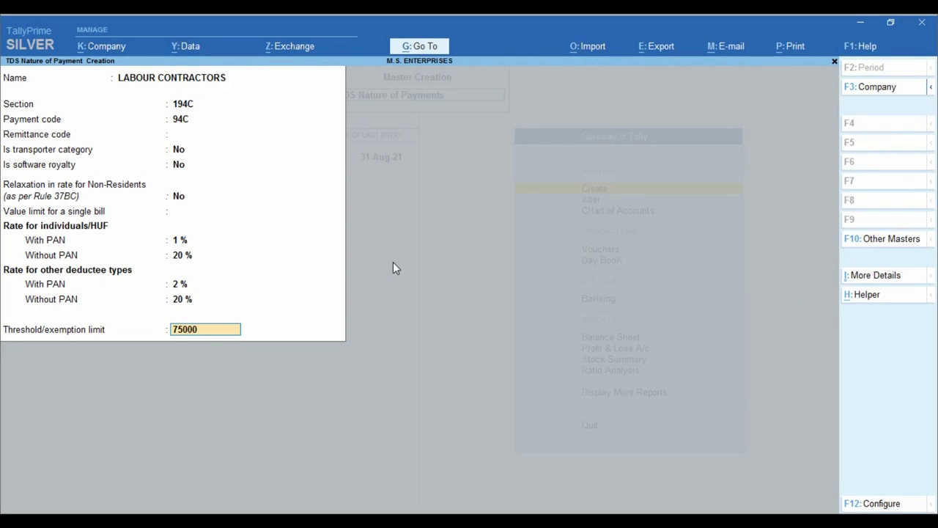
{"action": "key", "text": "Return"}
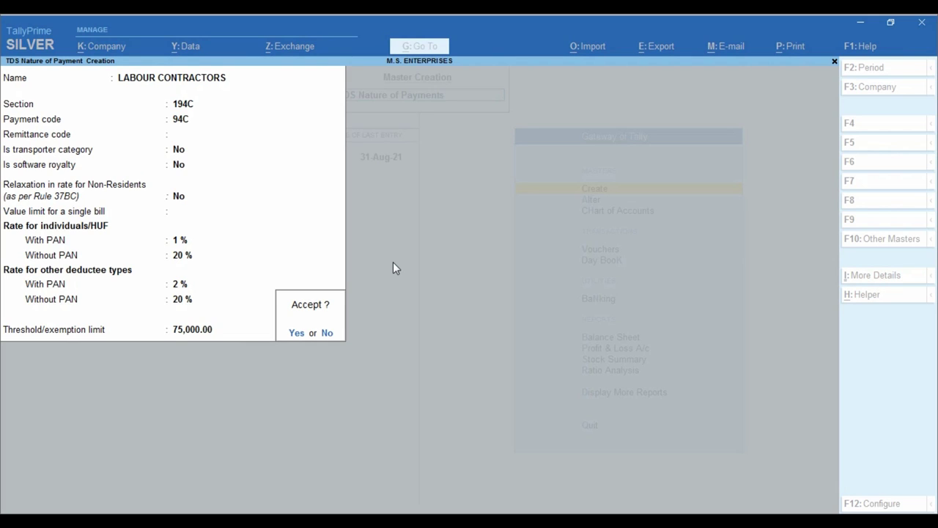
{"action": "key", "text": "y"}
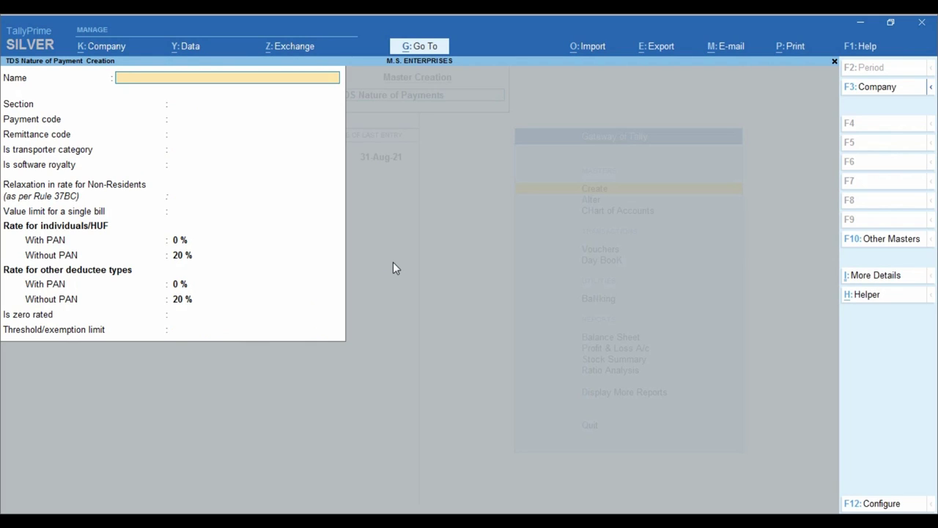
- Quit the empty nature of payment form and open the Create masters list
{"action": "key", "text": "Escape"}
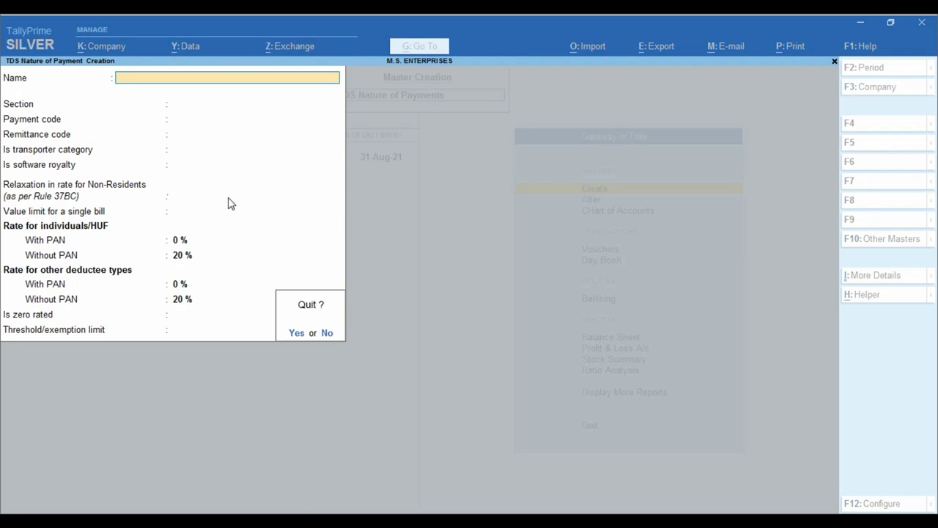
{"action": "key", "text": "y"}
{"action": "key", "text": "Escape"}
{"action": "key", "text": "Return"}
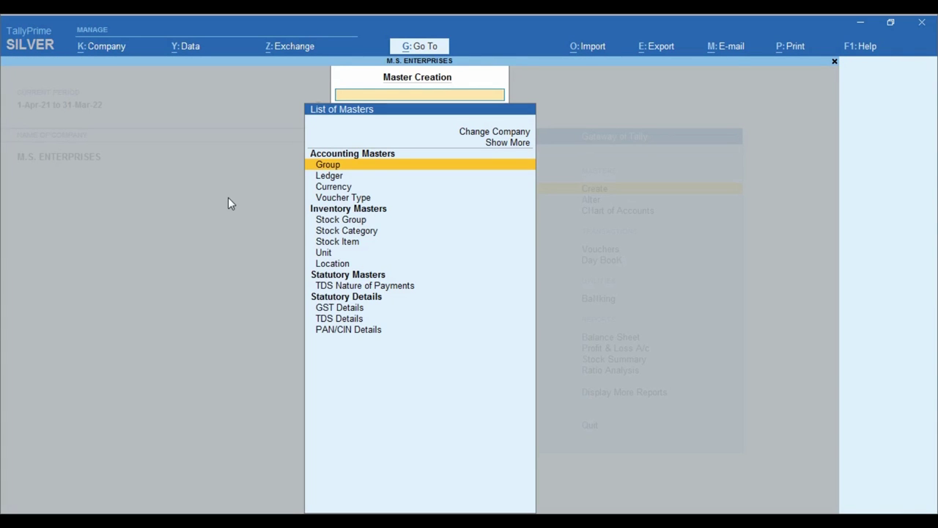
- Start a new ledger named SHRI RAM CONTRACTORS under Sundry Creditors
{"action": "key", "text": "Down"}
{"action": "key", "text": "Return"}
{"action": "type", "text": "S"}
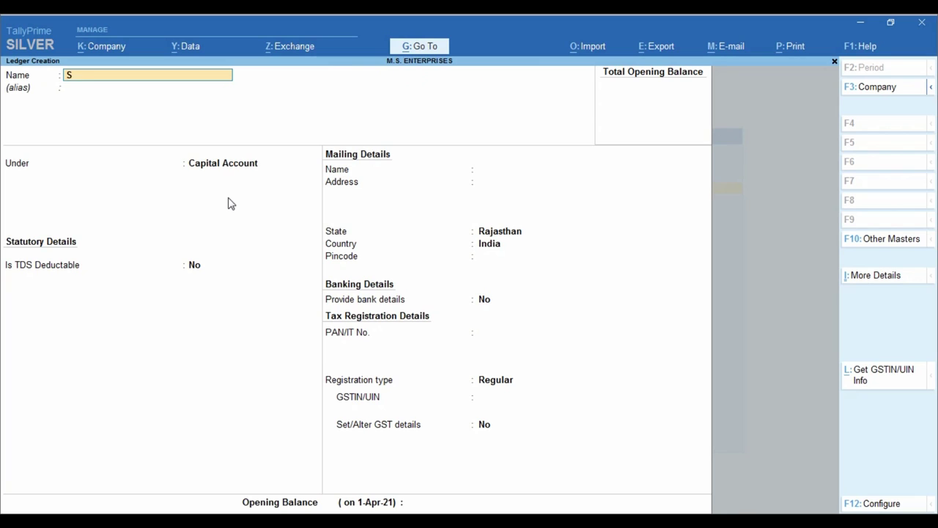
{"action": "type", "text": "HRI RAM CONTRACTORS"}
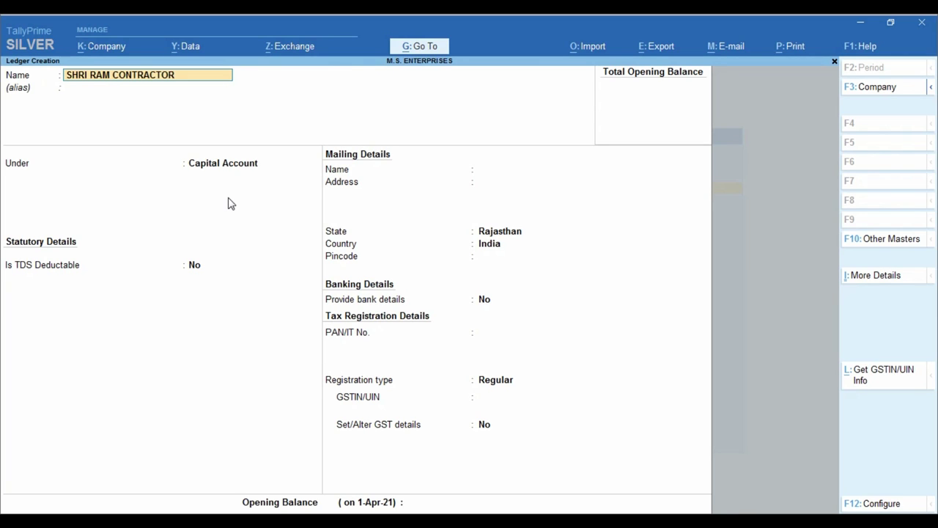
{"action": "key", "text": "Return"}
{"action": "key", "text": "Return"}
{"action": "type", "text": "SUND"}
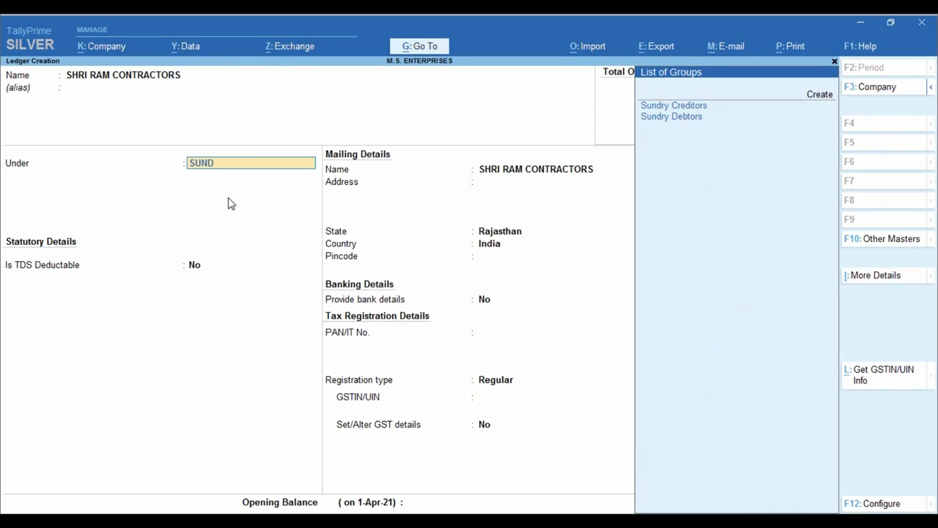
{"action": "key", "text": "Return"}
{"action": "key", "text": "Return"}
{"action": "key", "text": "Return"}
{"action": "key", "text": "Return"}
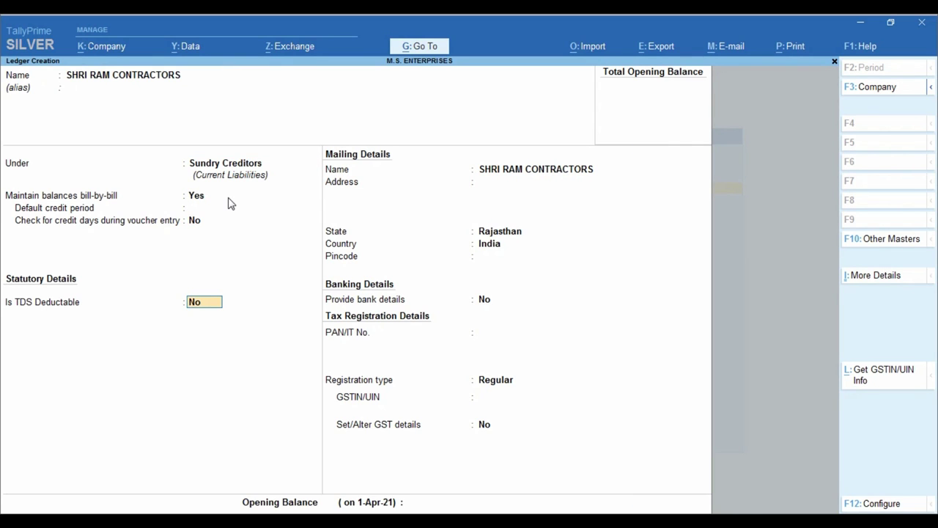
- Make it TDS deductible as Company - Resident, deducting TDS in the same voucher
{"action": "type", "text": "yCOM"}
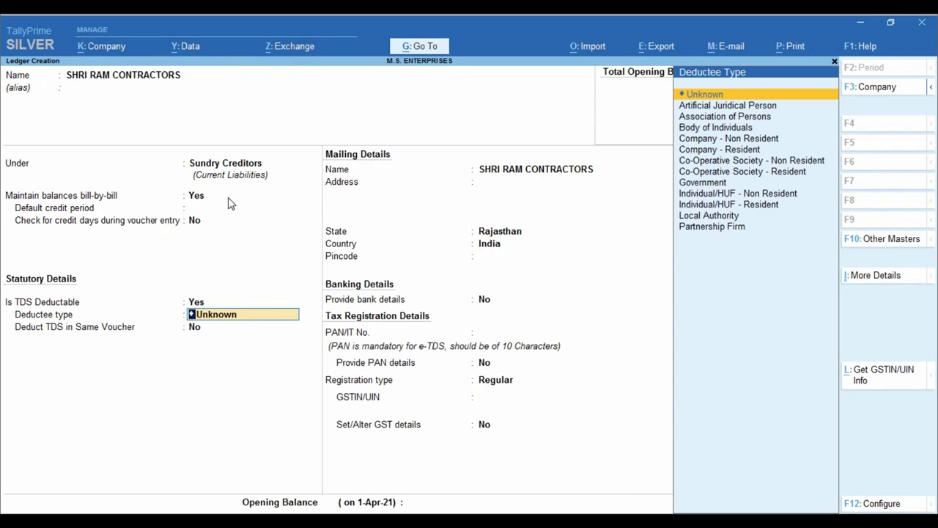
{"action": "key", "text": "Down"}
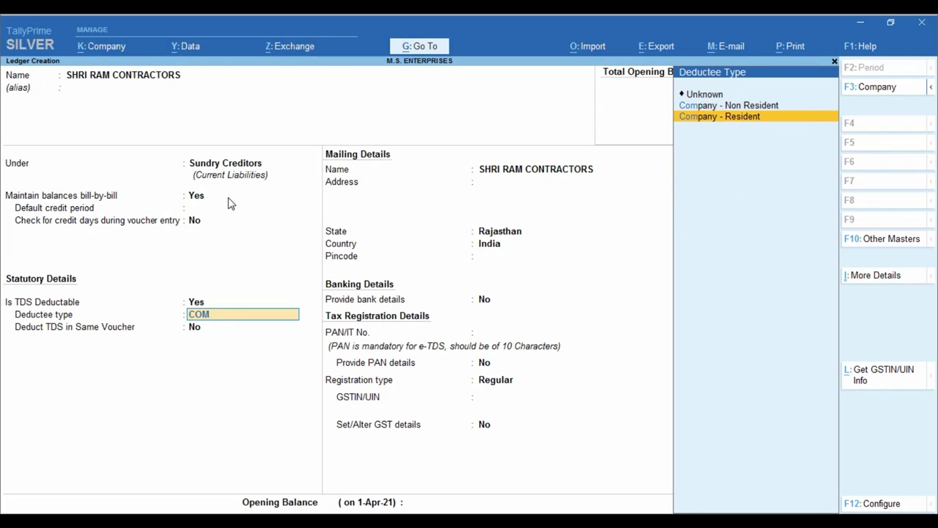
{"action": "key", "text": "Return"}
{"action": "key", "text": "y"}
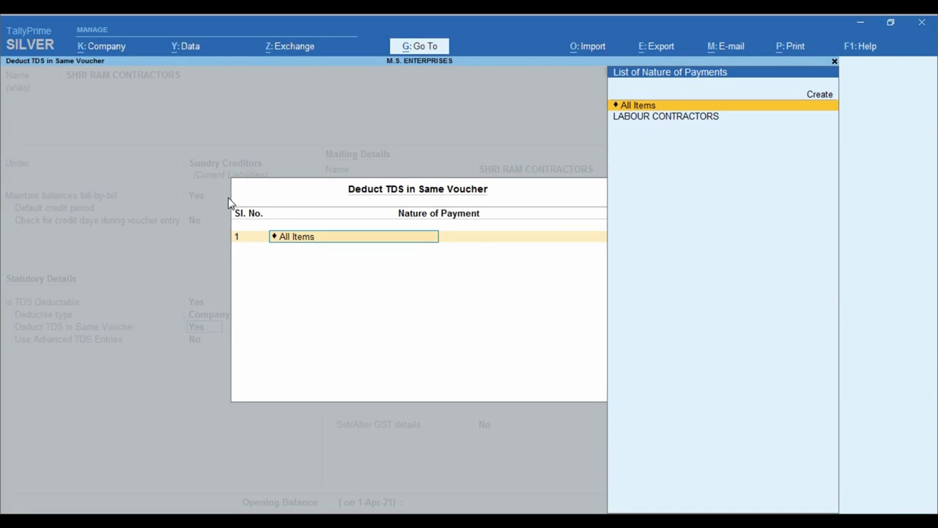
- Add LABOUR CONTRACTORS as the ledger's nature of payment and enable Use Advanced TDS Entries
{"action": "key", "text": "Down"}
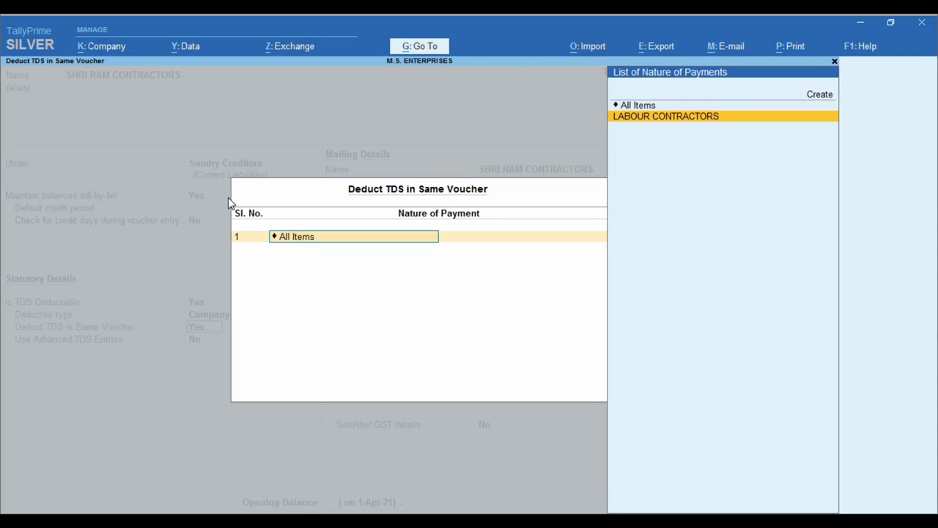
{"action": "key", "text": "Return"}
{"action": "key", "text": "Return"}
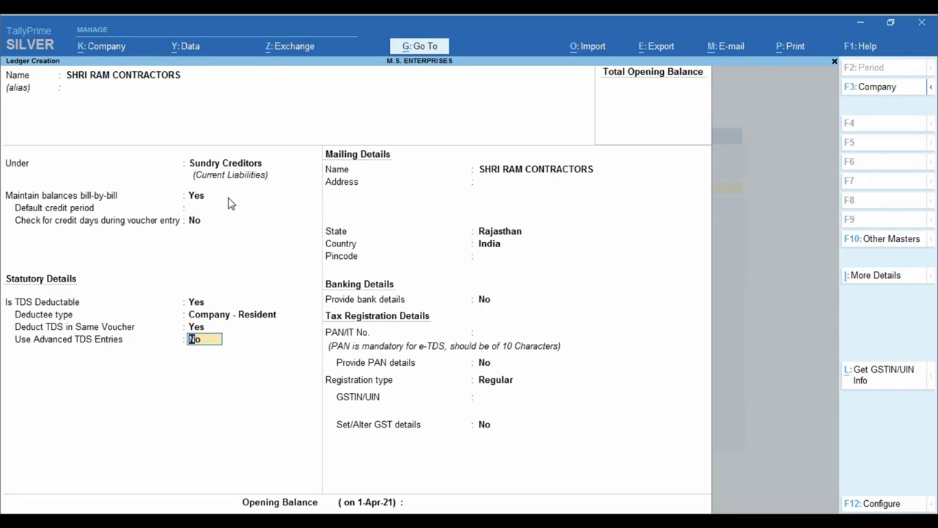
{"action": "key", "text": "y"}
{"action": "key", "text": "Return"}
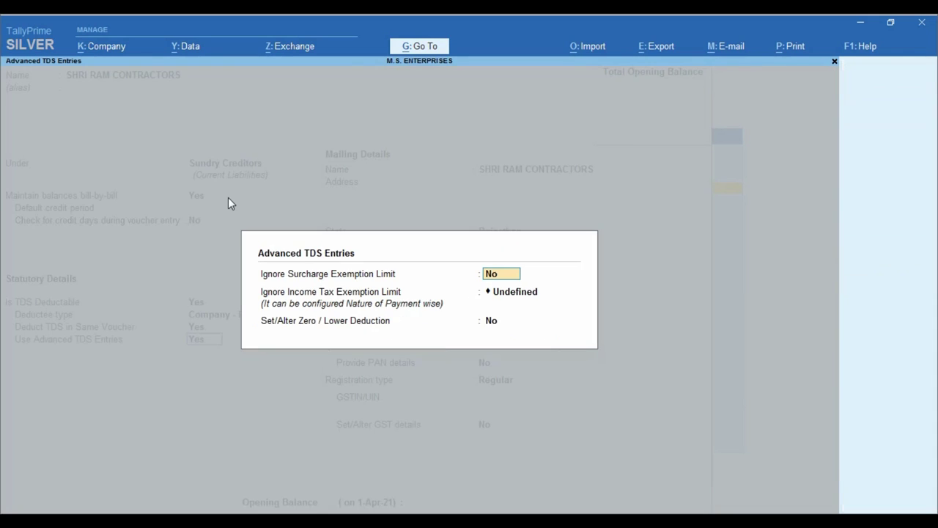
{"action": "key", "text": "Return"}
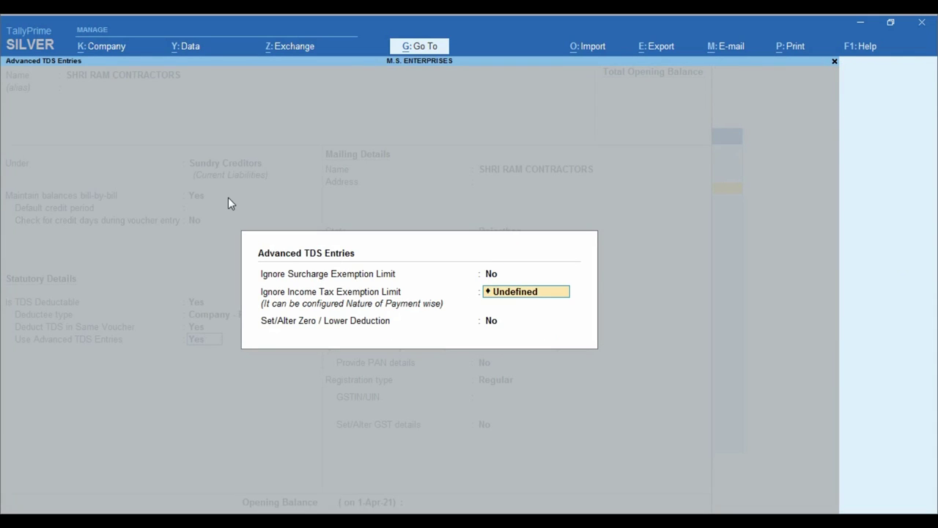
- Set Ignore Income Tax Exemption Limit to Applicable for LABOUR CONTRACTORS
{"action": "key", "text": "BackSpace"}
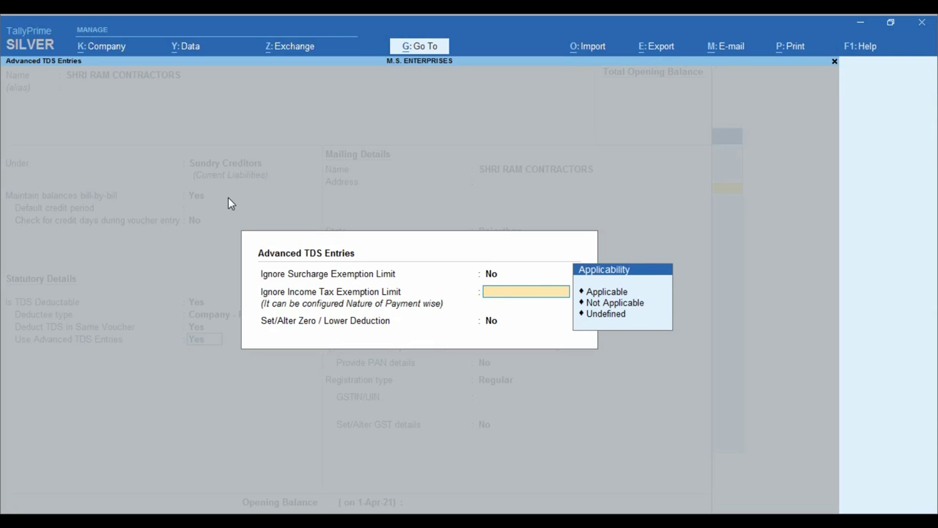
{"action": "key", "text": "Down"}
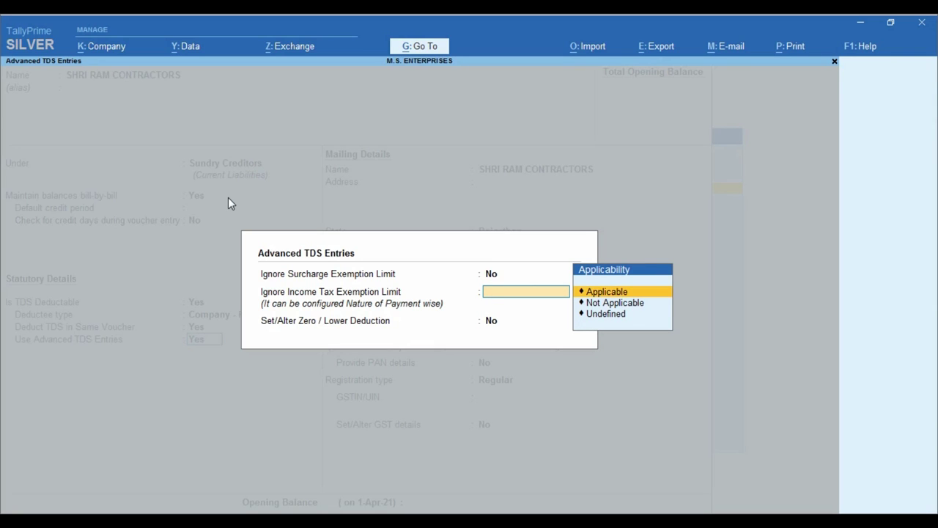
{"action": "key", "text": "Return"}
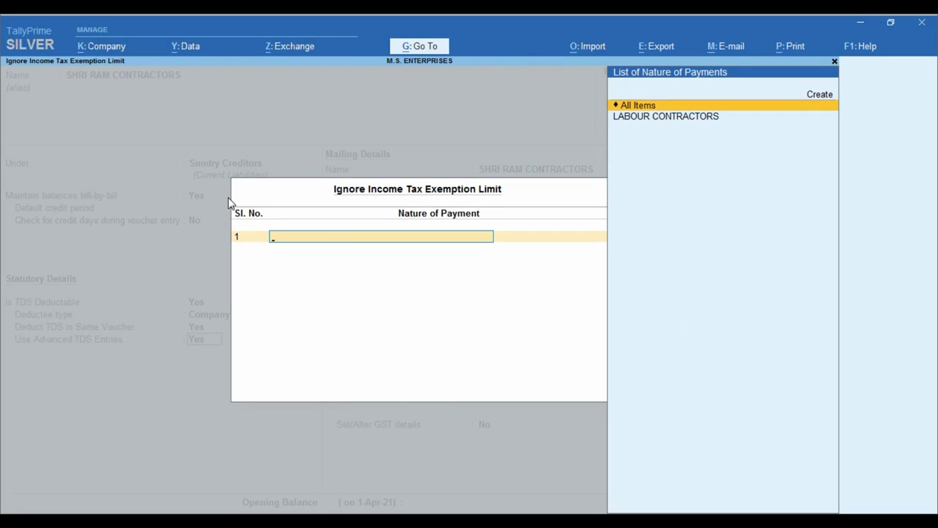
{"action": "key", "text": "Down"}
{"action": "key", "text": "Return"}
{"action": "key", "text": "Return"}
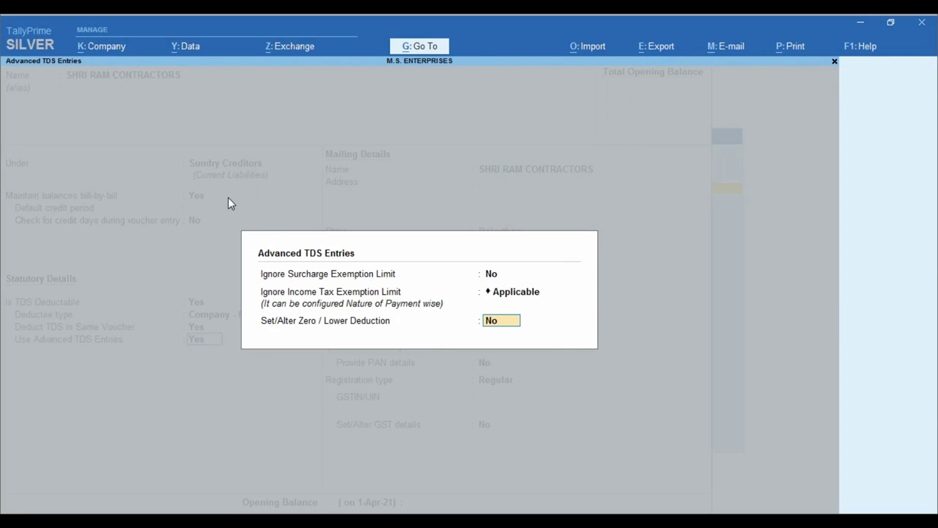
{"action": "key", "text": "Return"}
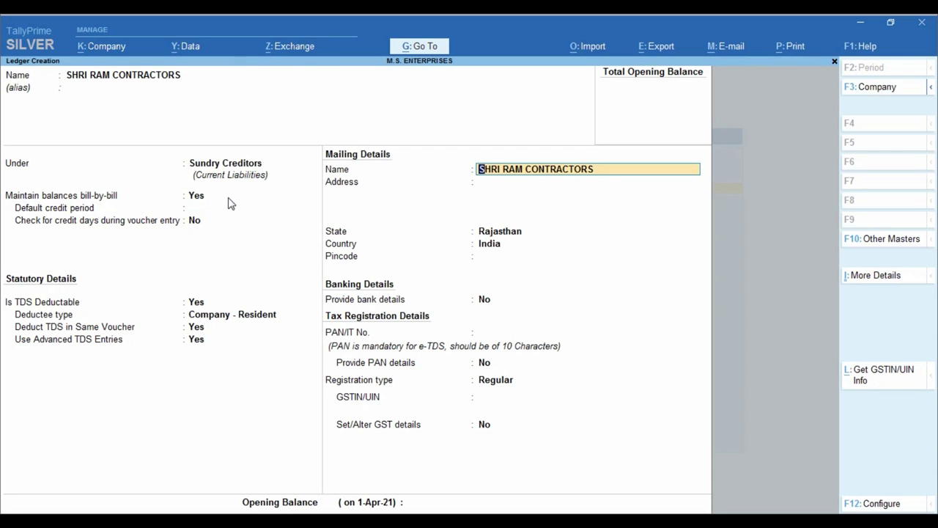
{"action": "key", "text": "Return"}
{"action": "key", "text": "Return"}
{"action": "key", "text": "Return"}
{"action": "key", "text": "Return"}
{"action": "key", "text": "Return"}
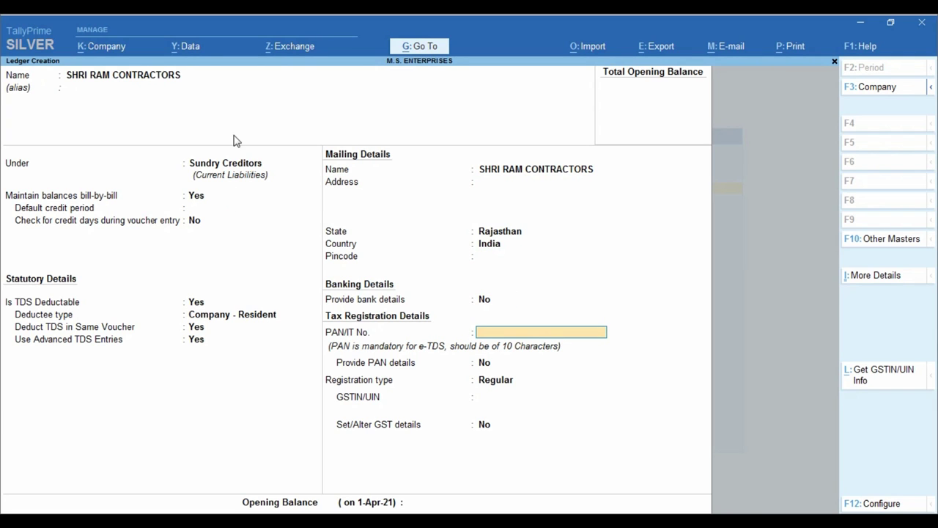
- Select the PAN portion of the contractor's GSTIN on SALES INV.pdf, then return to TallyPrime
{"action": "key", "text": "alt+Tab"}
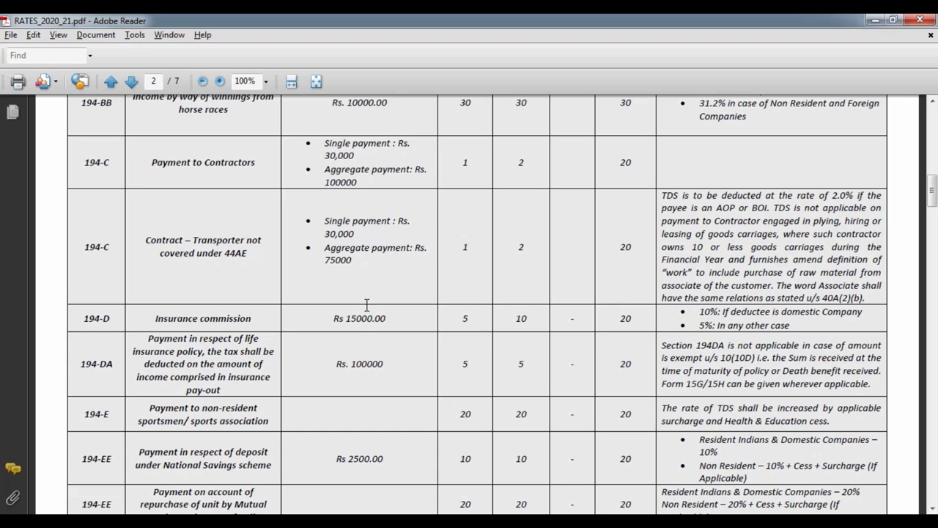
{"action": "left_click", "coordinate": [403, 522]}
{"action": "left_click", "coordinate": [351, 476]}
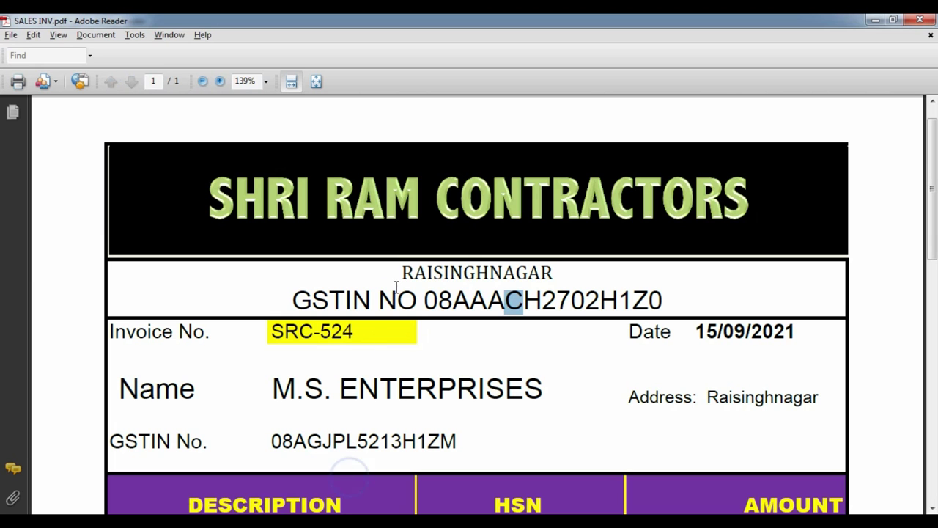
{"action": "left_click_drag", "start_coordinate": [457, 304], "coordinate": [613, 300]}
{"action": "key", "text": "ctrl+c"}
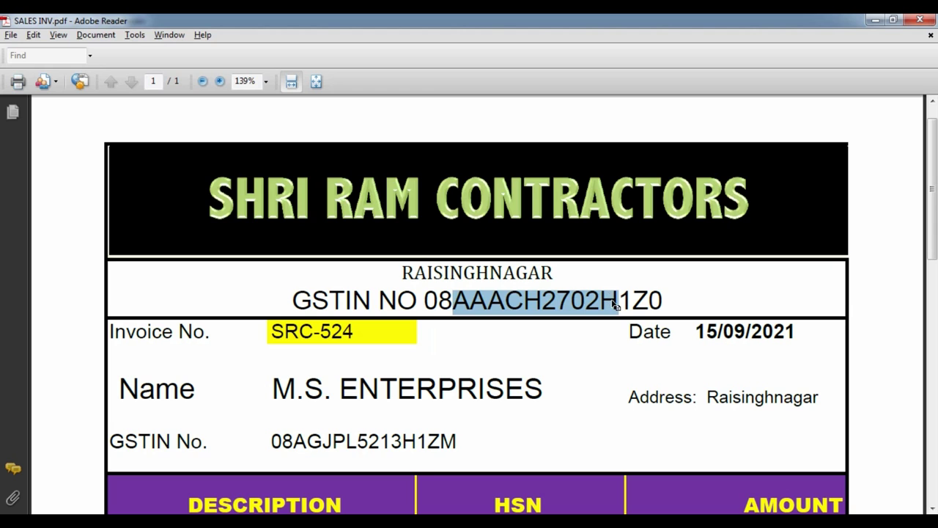
{"action": "key", "text": "alt+Tab"}
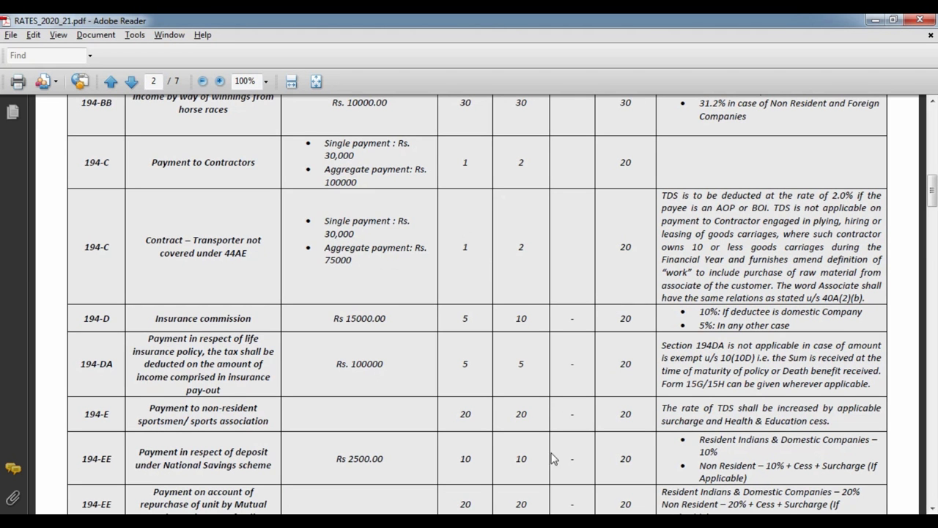
{"action": "key", "text": "alt+Tab"}
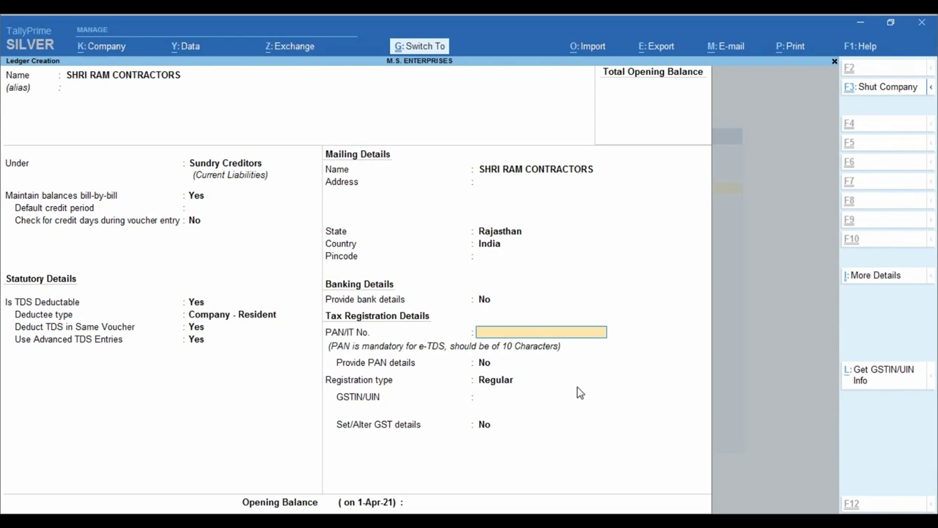
- Paste the contractor's PAN into PAN/IT No., keeping registration type Regular
{"action": "key", "text": "ctrl+v"}
{"action": "key", "text": "Return"}
{"action": "key", "text": "Return"}
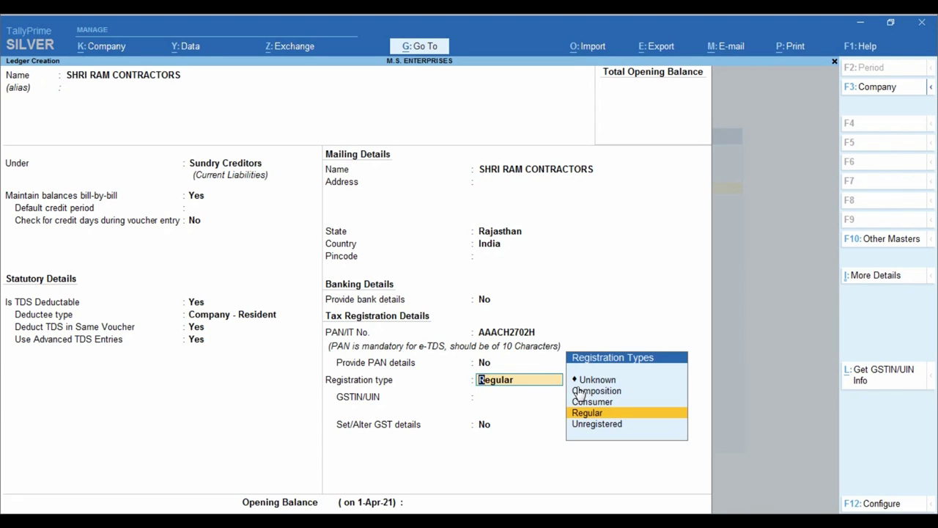
{"action": "key", "text": "Return"}
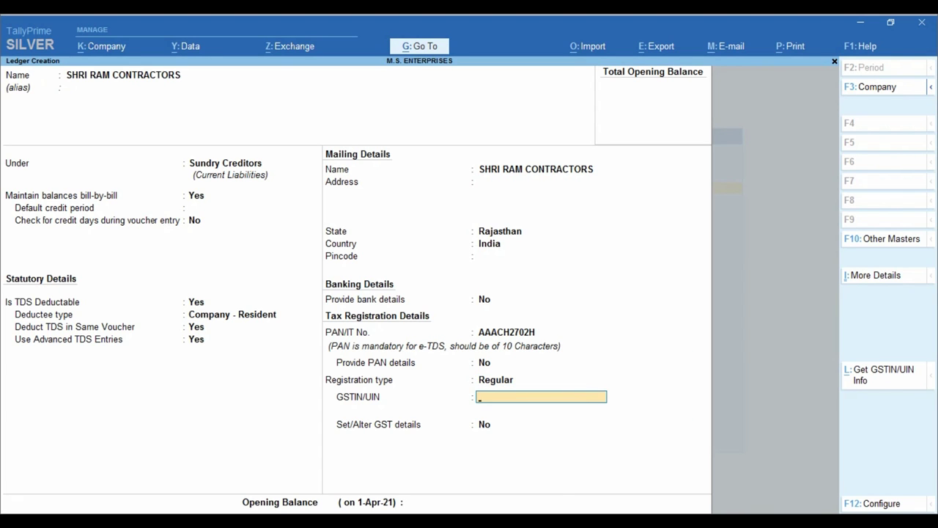
- Copy the contractor's full GSTIN from the invoice into GSTIN/UIN and finish the ledger
{"action": "key", "text": "alt+Tab"}
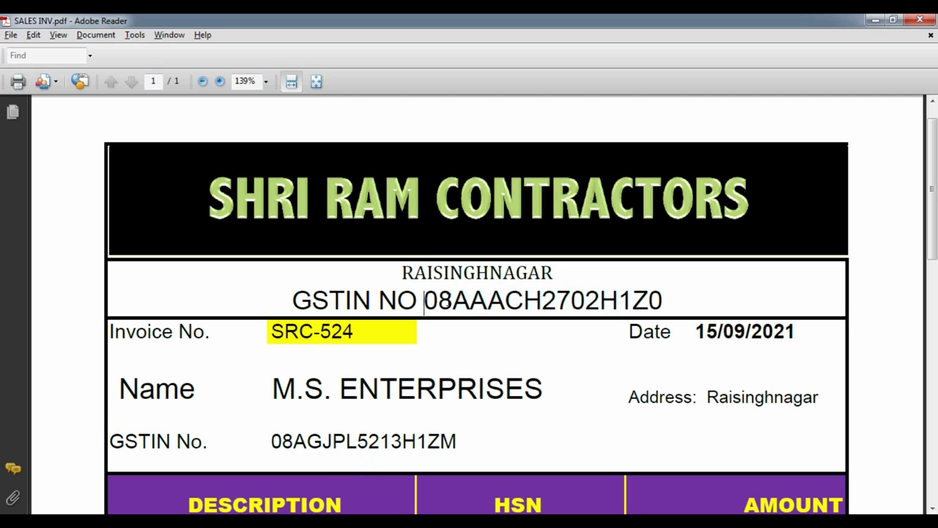
{"action": "left_click_drag", "start_coordinate": [424, 301], "coordinate": [665, 299]}
{"action": "key", "text": "ctrl+c"}
{"action": "key", "text": "alt+Tab"}
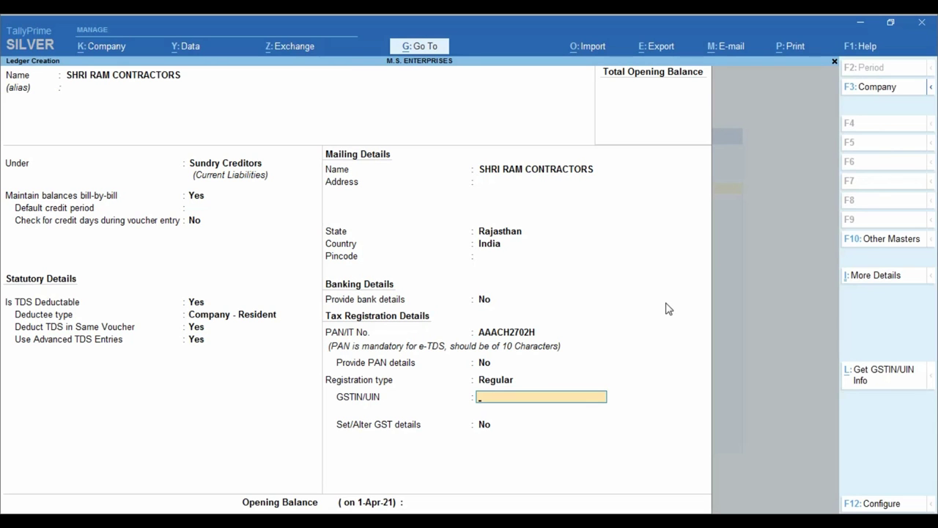
{"action": "key", "text": "ctrl+alt+v"}
{"action": "key", "text": "Return"}
{"action": "key", "text": "Return"}
{"action": "key", "text": "Return"}
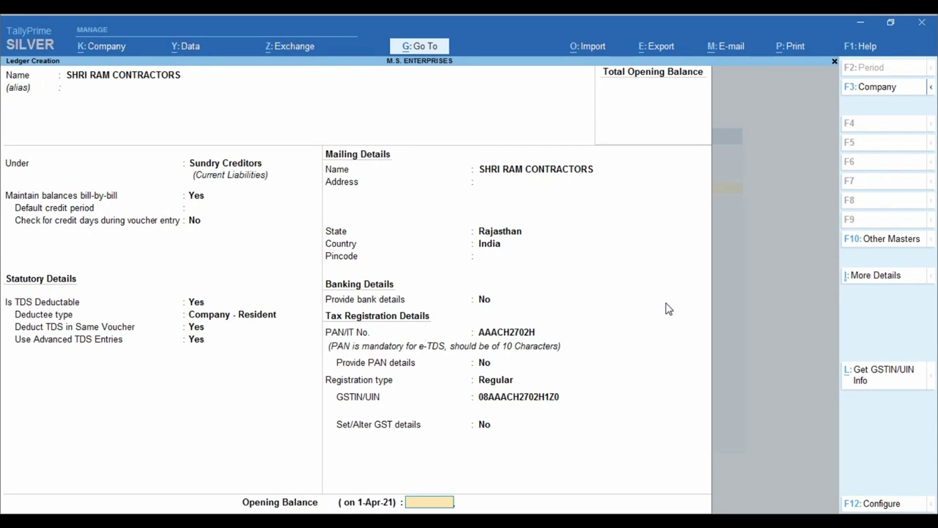
{"action": "key", "text": "Return"}
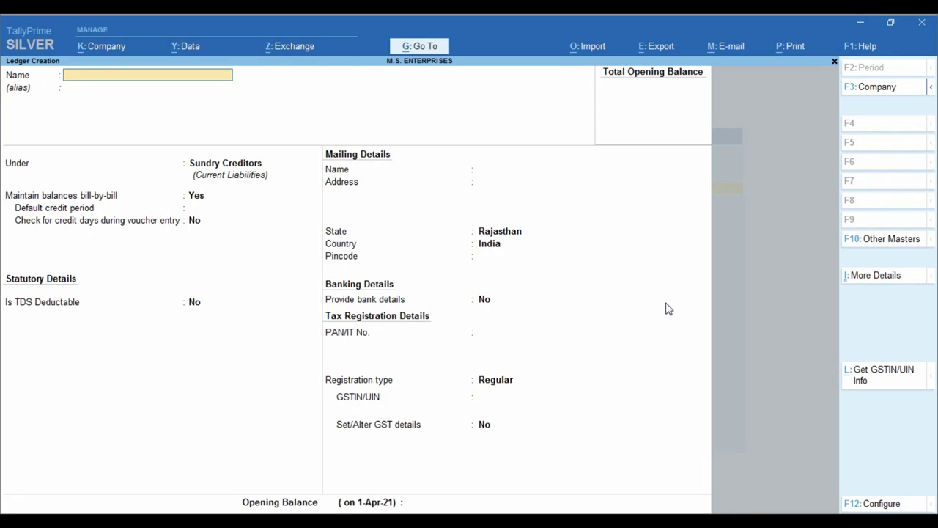
- Name a new ledger TDS ON CONTRACTORS 94C and place it under Duties & Taxes
{"action": "type", "text": "TDS ON CONTRACT"}
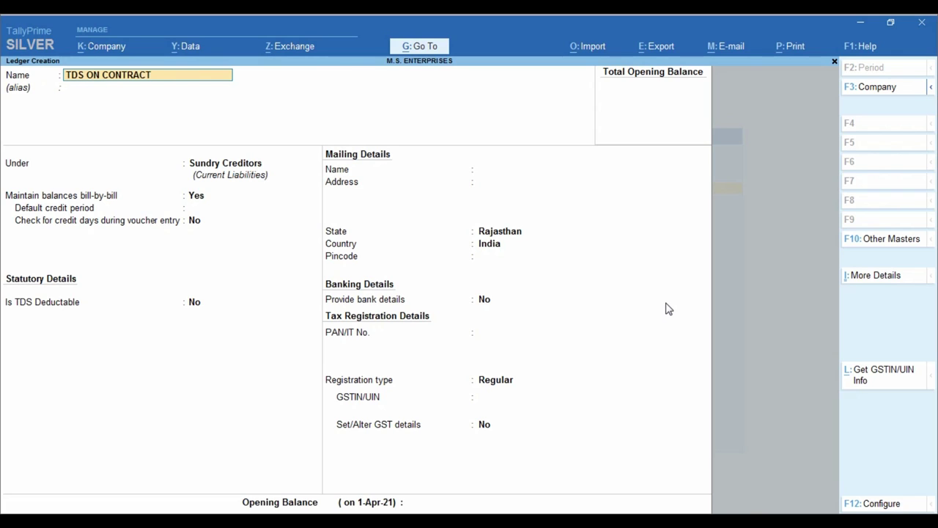
{"action": "type", "text": "ORS"}
{"action": "key", "text": "Return"}
{"action": "key", "text": "BackSpace"}
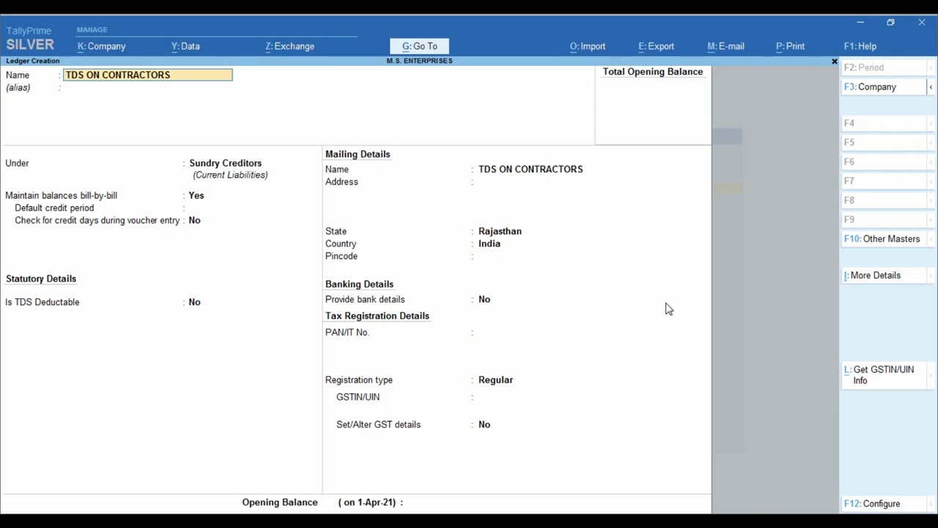
{"action": "key", "text": "End"}
{"action": "type", "text": "94C"}
{"action": "key", "text": "Return"}
{"action": "key", "text": "Return"}
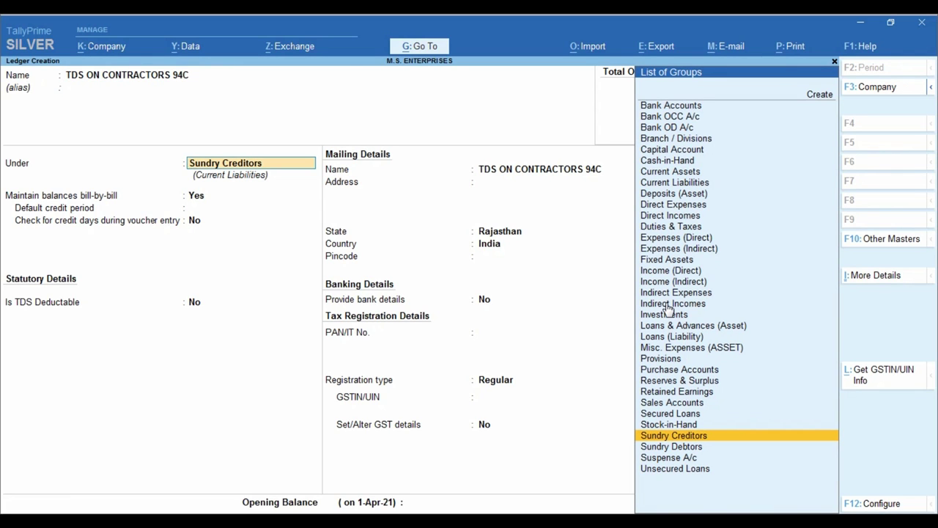
{"action": "type", "text": "DU"}
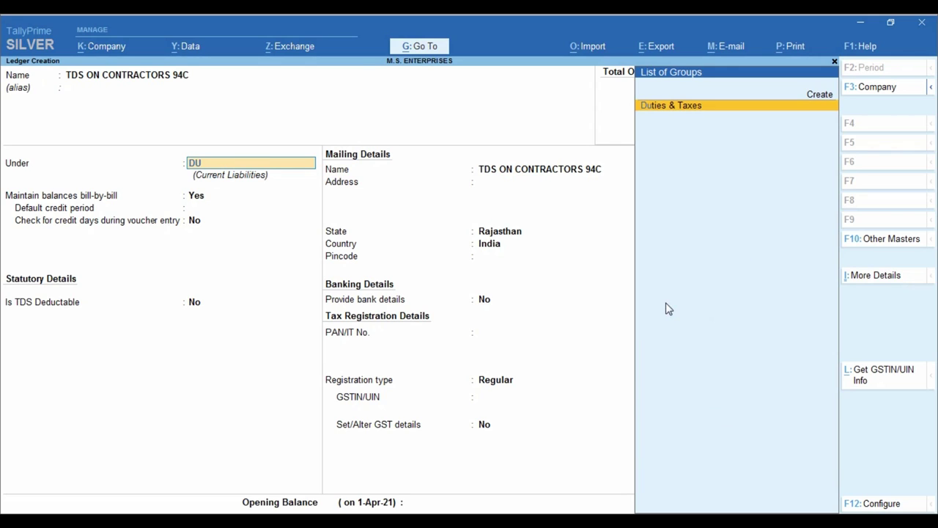
{"action": "key", "text": "Return"}
- Set its duty type to TDS with LABOUR CONTRACTORS as the nature of payment
{"action": "key", "text": "Down"}
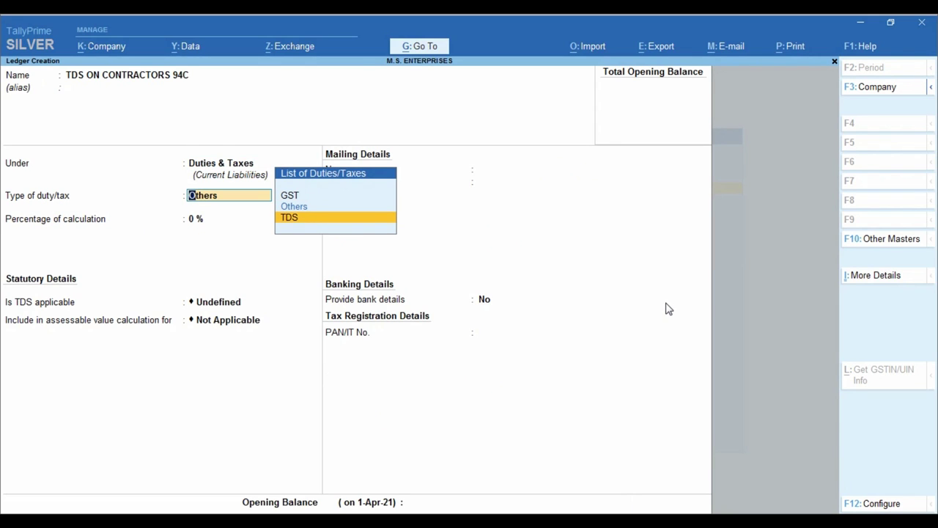
{"action": "key", "text": "Return"}
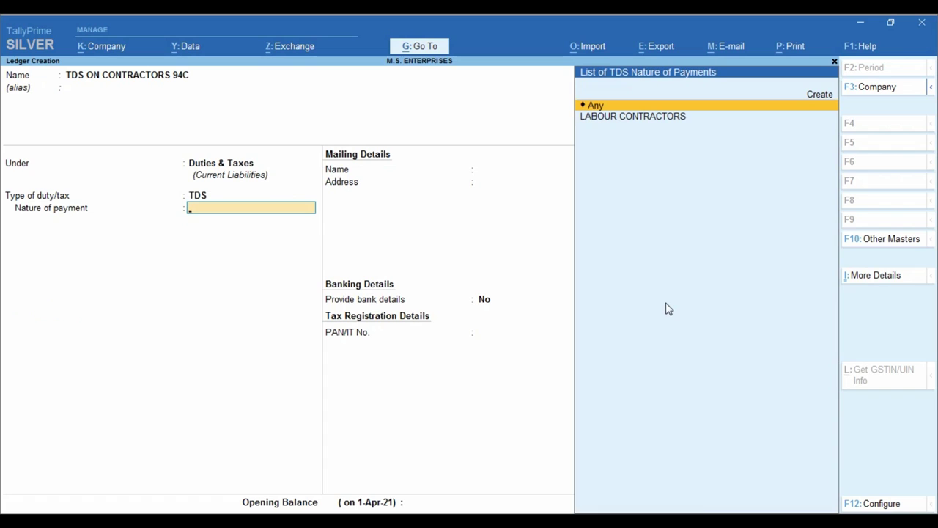
{"action": "key", "text": "Down"}
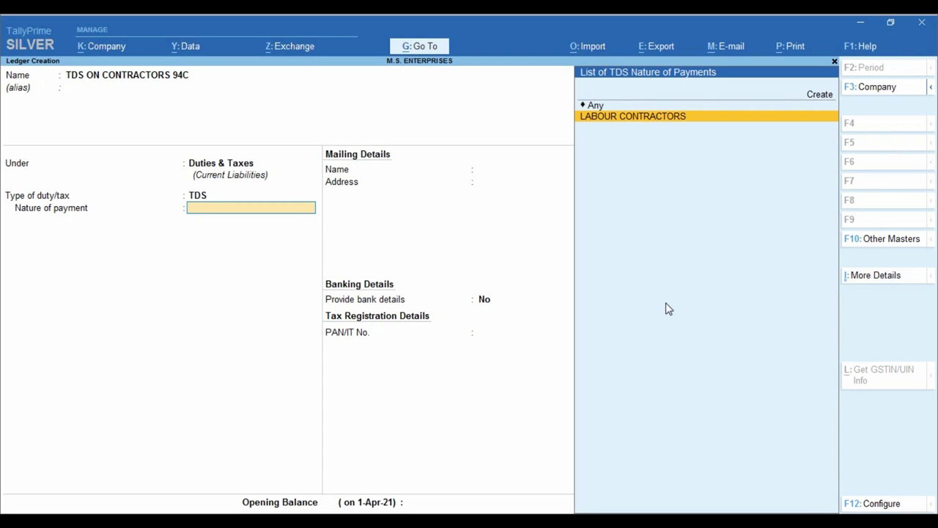
{"action": "key", "text": "Return"}
{"action": "key", "text": "Return"}
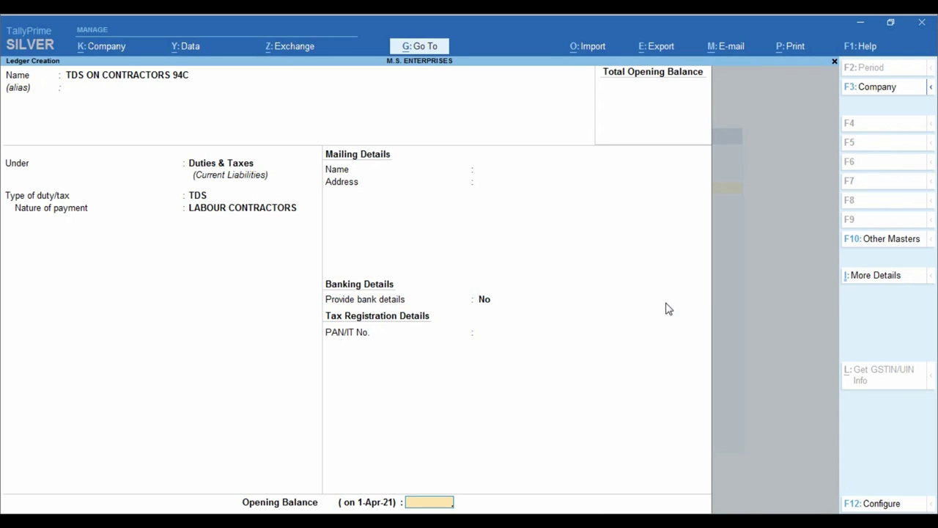
{"action": "key", "text": "Return"}
{"action": "key", "text": "Return"}
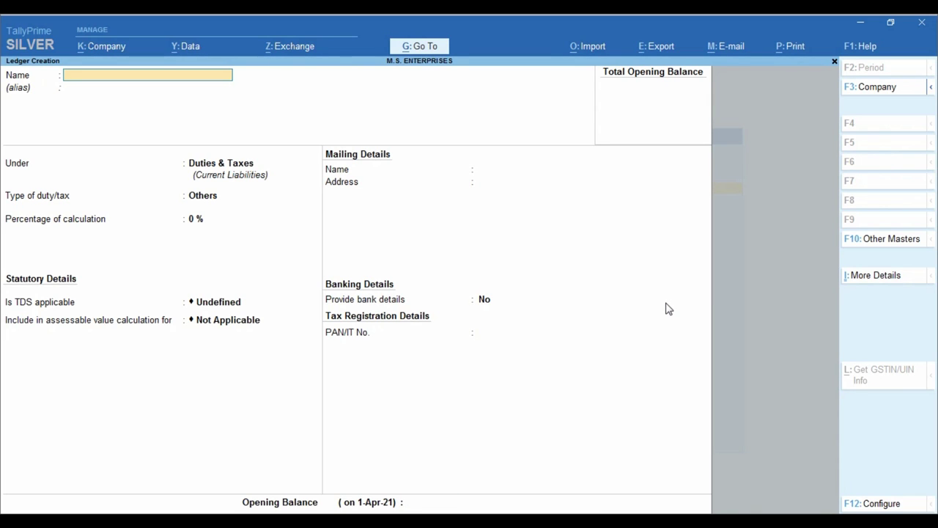
- Name the new ledger LABOUR CHARGES 94C and place it under Indirect Expenses
{"action": "type", "text": "LABOUR CHARGE"}
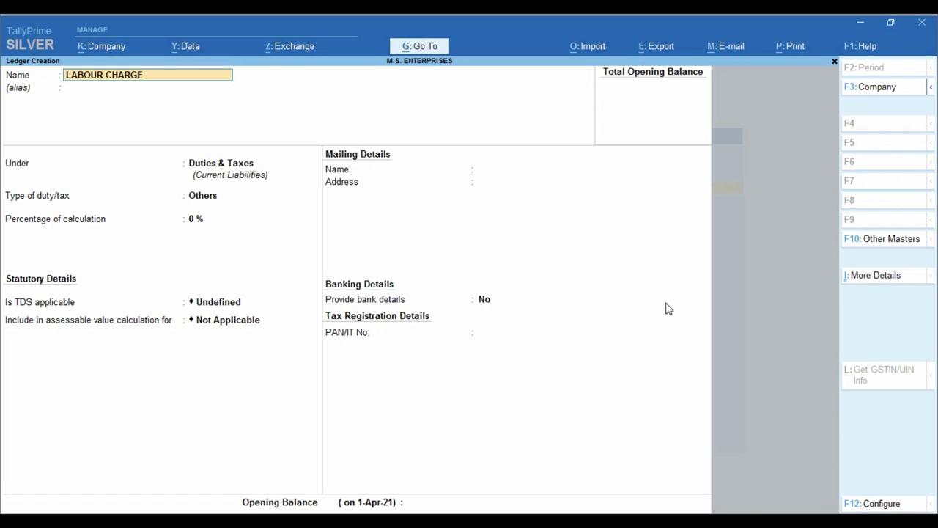
{"action": "type", "text": "S"}
{"action": "key", "text": "Return"}
{"action": "key", "text": "Return"}
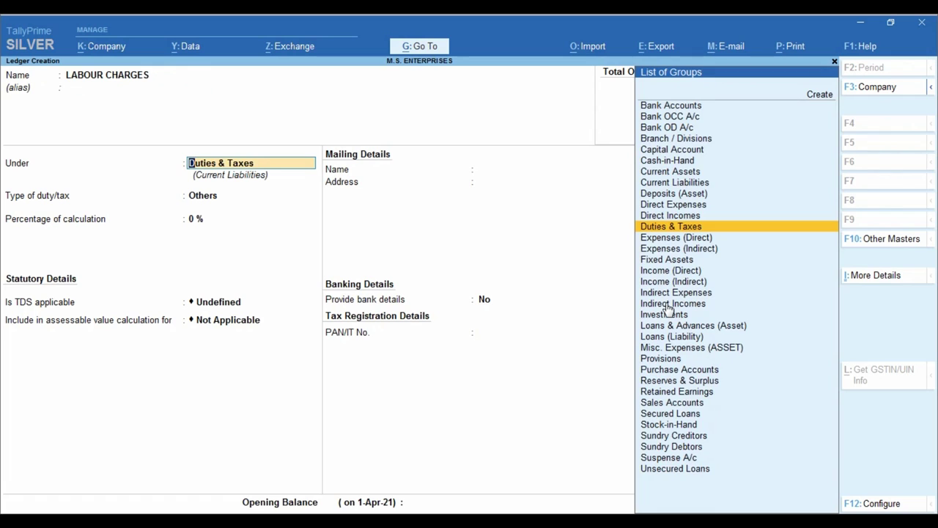
{"action": "type", "text": "IND"}
{"action": "key", "text": "Up"}
{"action": "key", "text": "Up"}
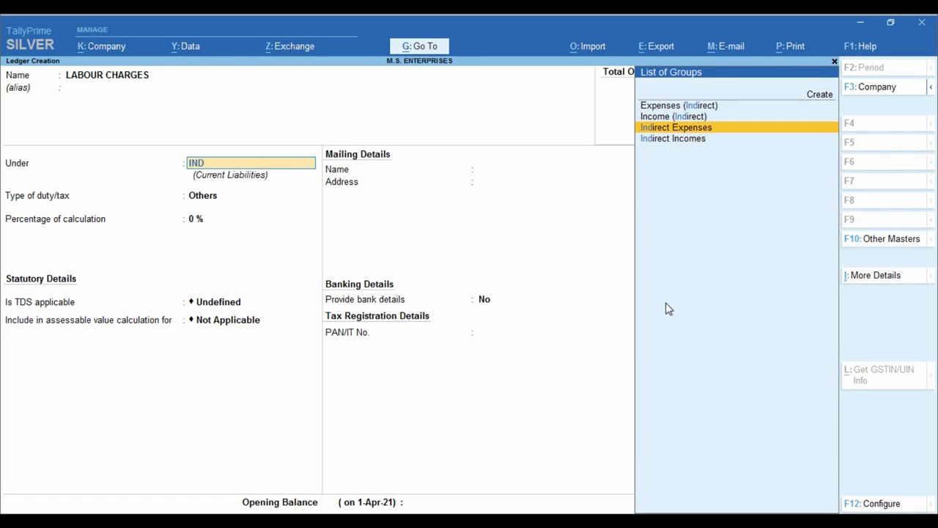
{"action": "key", "text": "BackSpace"}
{"action": "key", "text": "BackSpace"}
{"action": "key", "text": "BackSpace"}
{"action": "key", "text": "BackSpace"}
{"action": "key", "text": "BackSpace"}
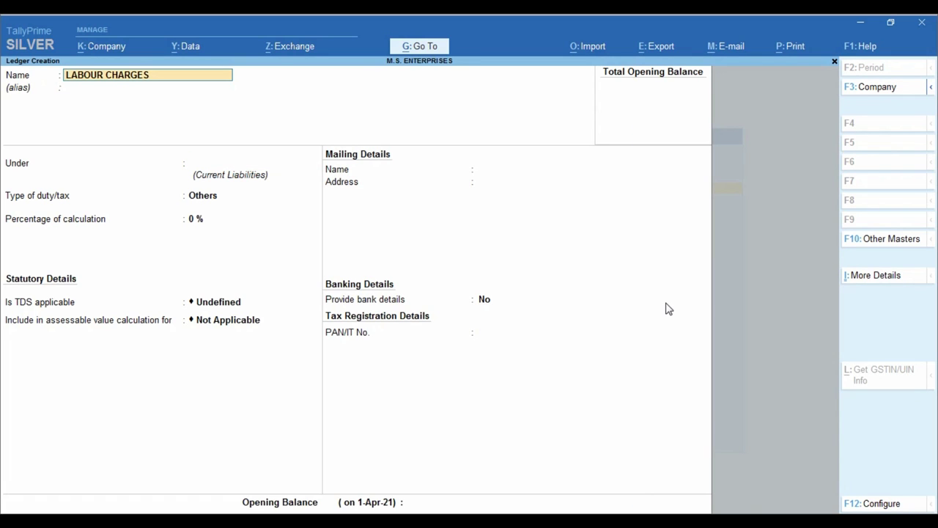
{"action": "type", "text": "94C"}
{"action": "key", "text": "Return"}
{"action": "key", "text": "Return"}
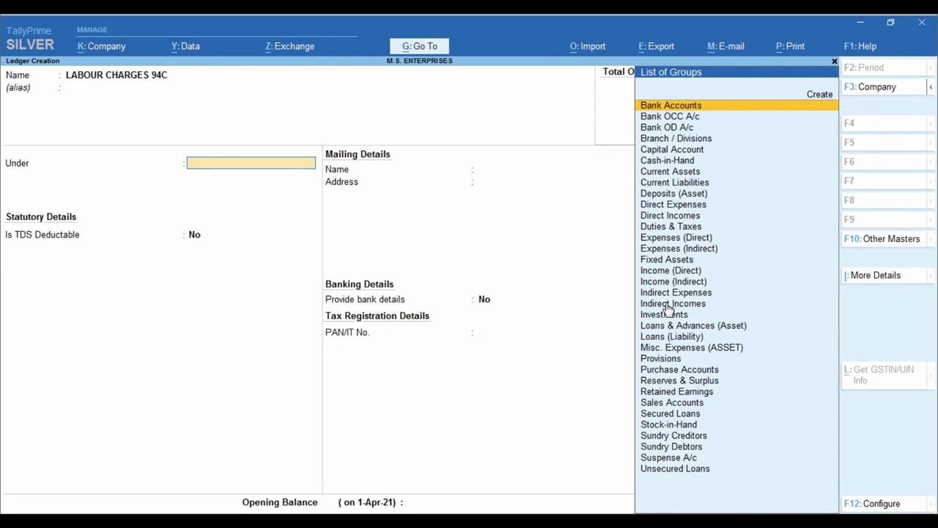
{"action": "type", "text": "IND"}
{"action": "key", "text": "Up"}
{"action": "key", "text": "Up"}
{"action": "key", "text": "Return"}
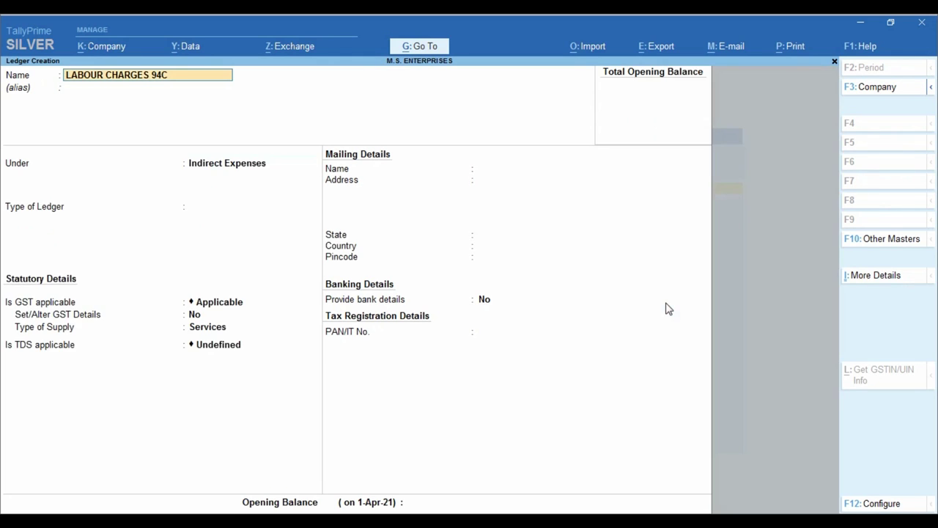
- Keep ledger type Not Applicable and turn on GST details with description LABOUR
{"action": "key", "text": "Return"}
{"action": "key", "text": "Return"}
{"action": "key", "text": "Return"}
{"action": "key", "text": "Return"}
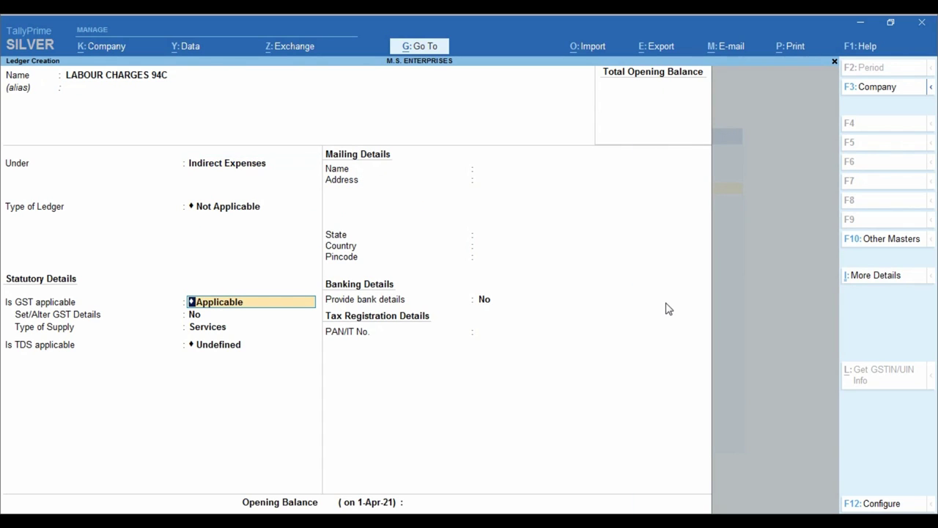
{"action": "key", "text": "Return"}
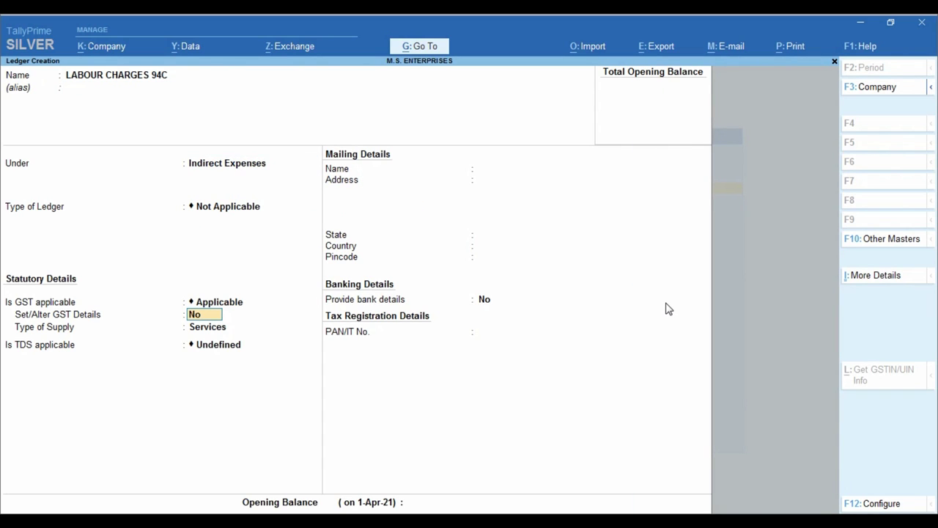
{"action": "type", "text": "Y"}
{"action": "key", "text": "Return"}
{"action": "key", "text": "Return"}
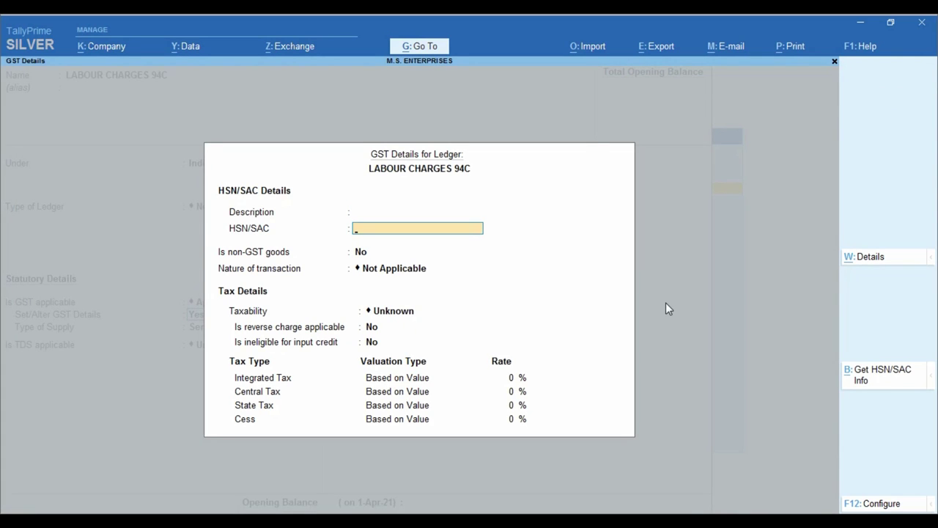
{"action": "key", "text": "BackSpace"}
{"action": "type", "text": "LABOUR"}
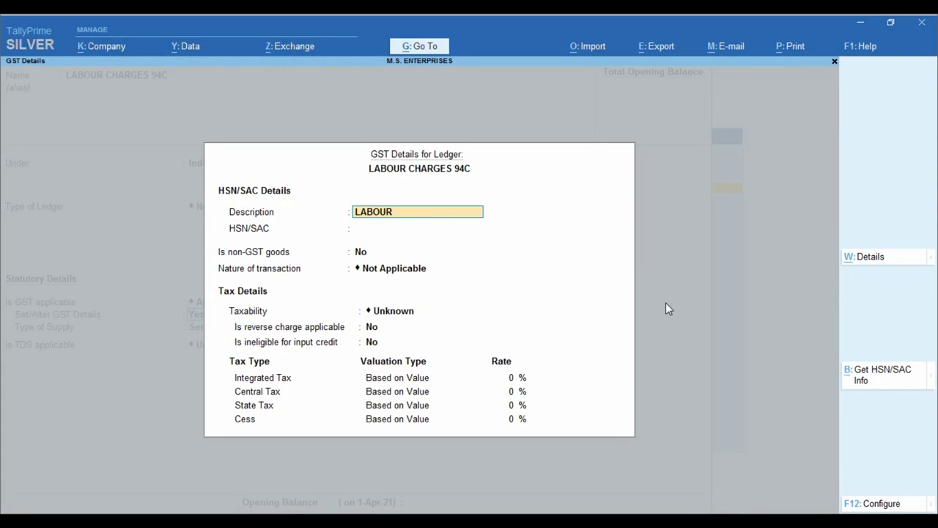
{"action": "key", "text": "Return"}
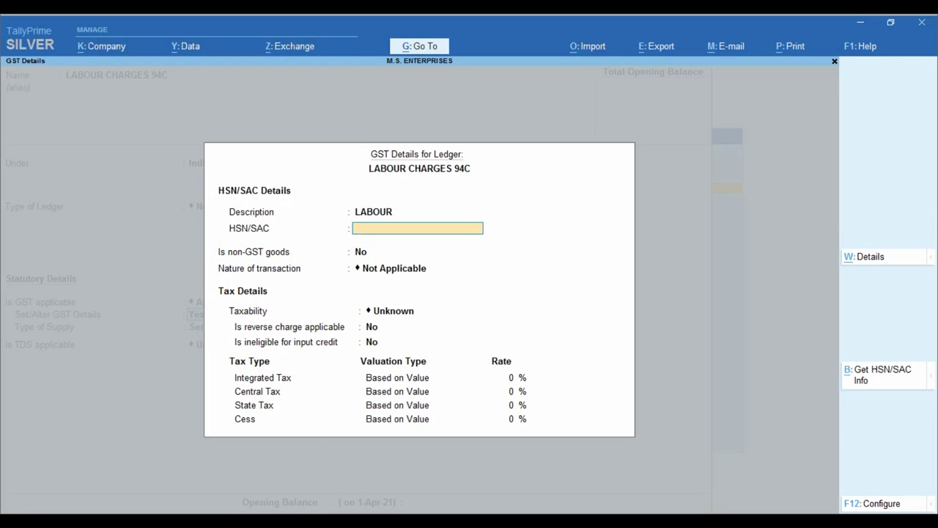
- Select the HSN code 998516 on the sales invoice PDF and return to TallyPrime
{"action": "left_click", "coordinate": [371, 485]}
{"action": "scroll", "coordinate": [472, 357], "scroll_direction": "down", "scroll_amount": 5}
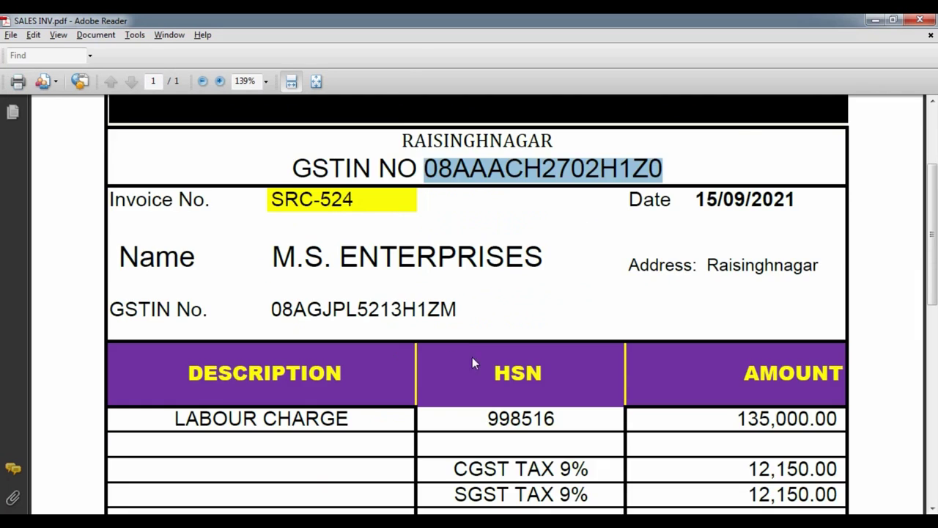
{"action": "double_click", "coordinate": [488, 286]}
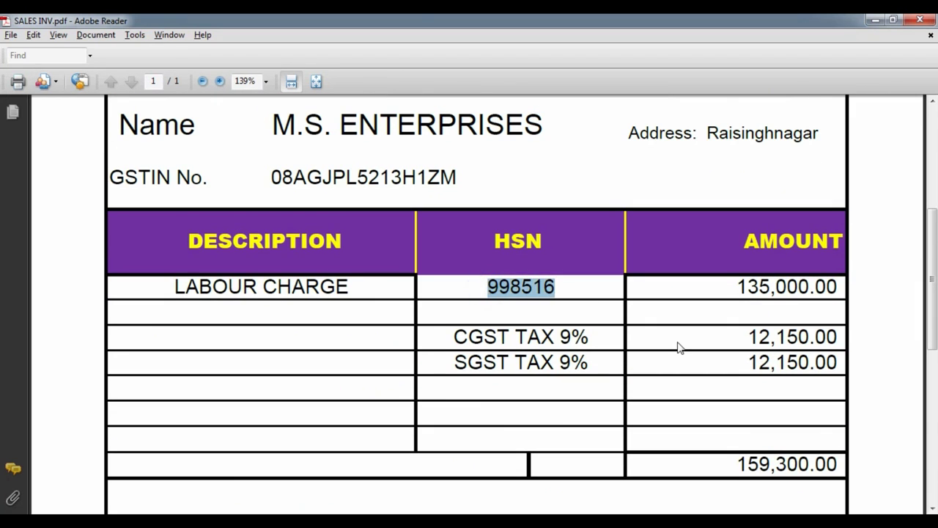
{"action": "key", "text": "alt+Tab"}
- Fill GST Details with SAC 998516, Purchase Taxable transactions and an 18% integrated tax rate
{"action": "type", "text": "9985"}
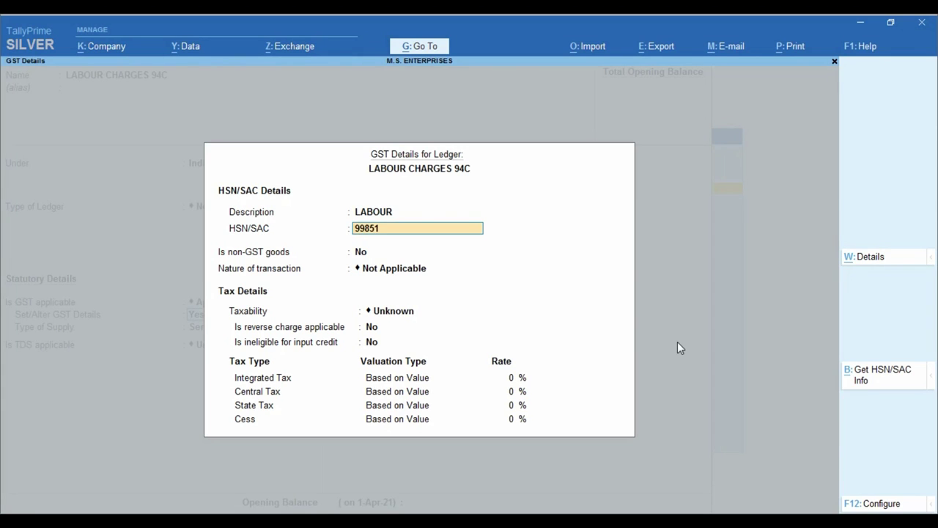
{"action": "key", "text": "alt+Tab"}
{"action": "key", "text": "alt+Tab"}
{"action": "type", "text": "16"}
{"action": "key", "text": "Return"}
{"action": "key", "text": "Return"}
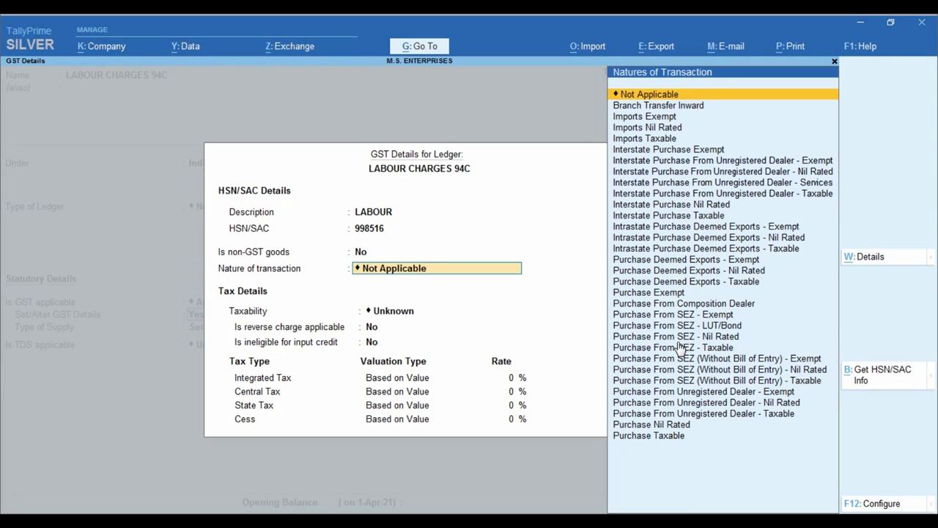
{"action": "type", "text": "PUR"}
{"action": "key", "text": "Return"}
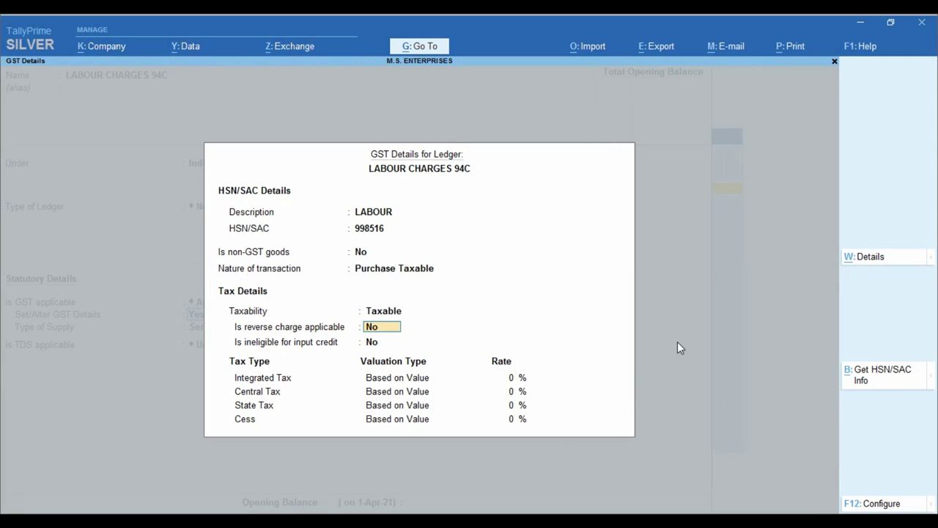
{"action": "key", "text": "Return"}
{"action": "key", "text": "Return"}
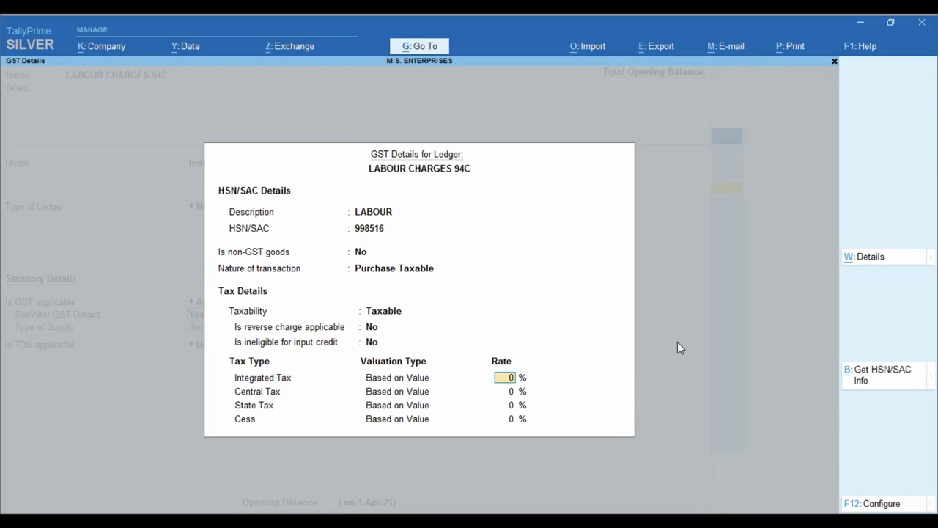
{"action": "type", "text": "18"}
{"action": "key", "text": "Return"}
{"action": "key", "text": "Return"}
{"action": "key", "text": "Return"}
{"action": "key", "text": "Return"}
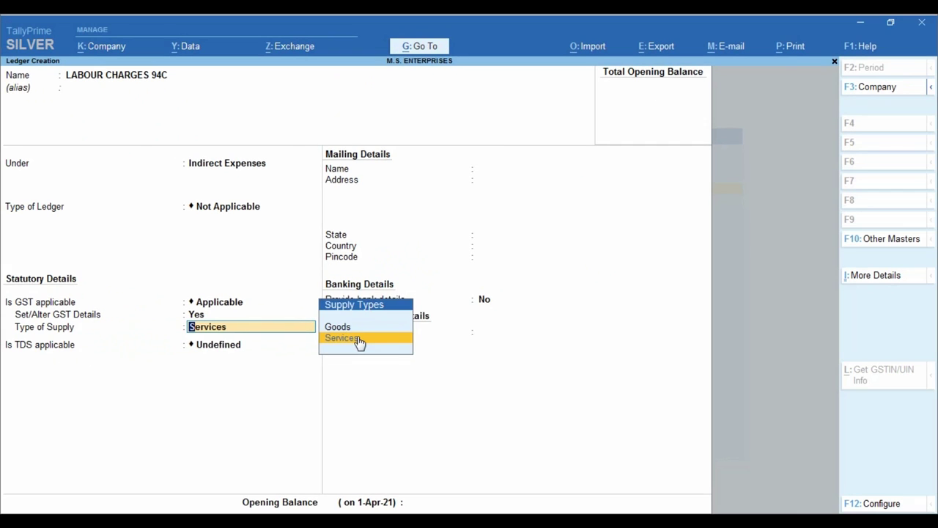
- Keep Services as supply type and make TDS Applicable with LABOUR CONTRACTORS as nature of payment
{"action": "left_click", "coordinate": [357, 339]}
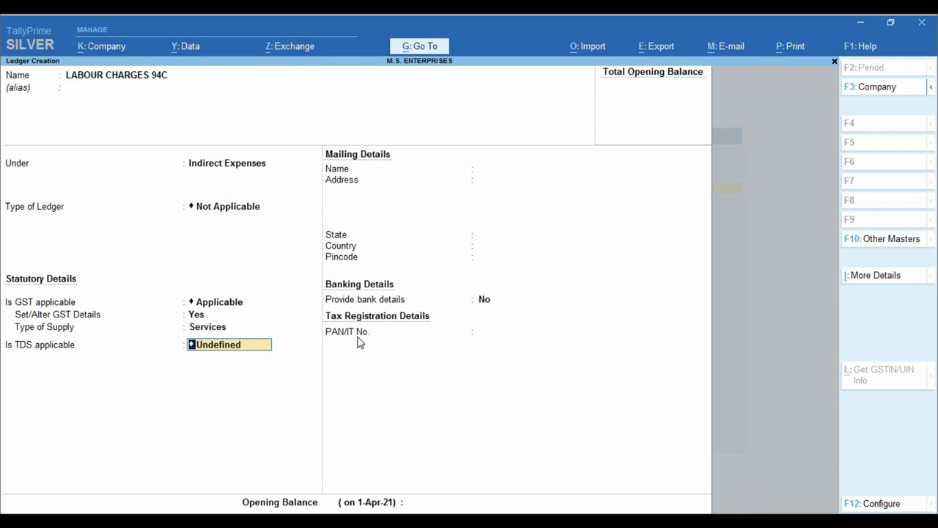
{"action": "type", "text": "A"}
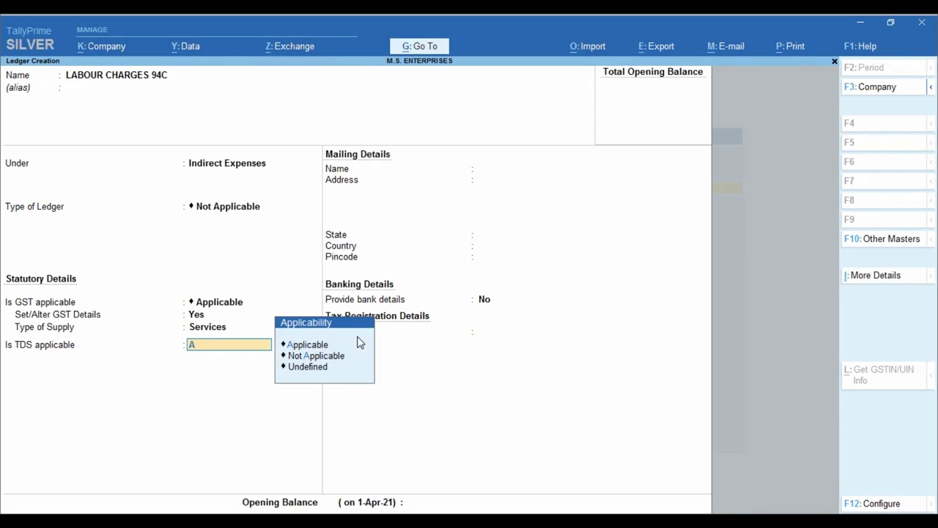
{"action": "key", "text": "Return"}
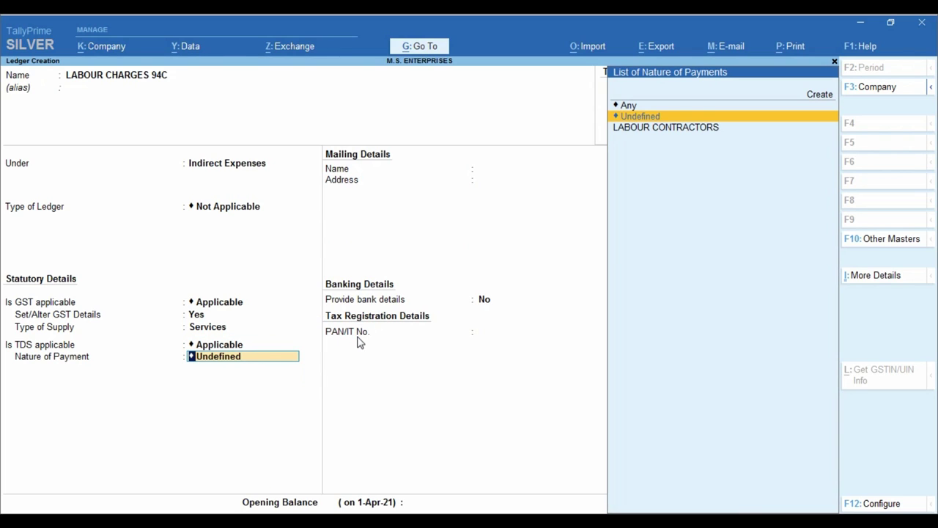
{"action": "key", "text": "Down"}
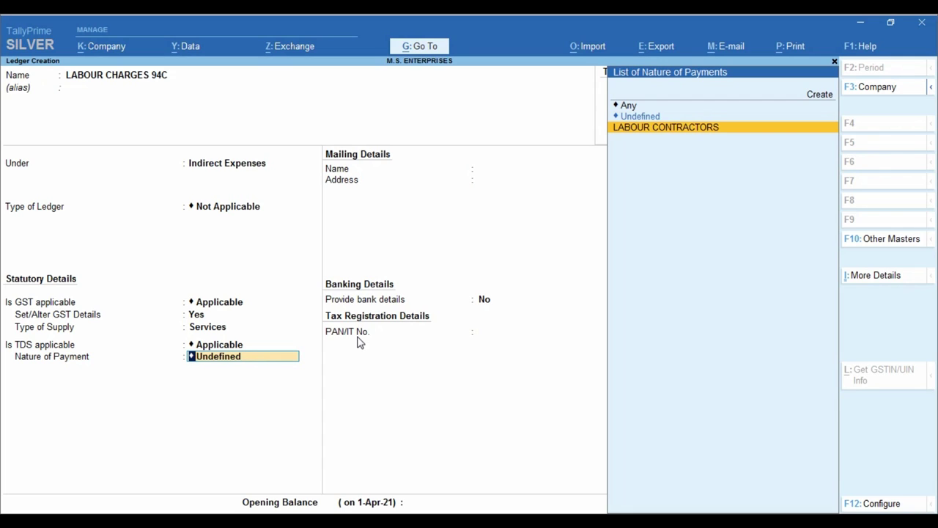
{"action": "key", "text": "Return"}
{"action": "key", "text": "Return"}
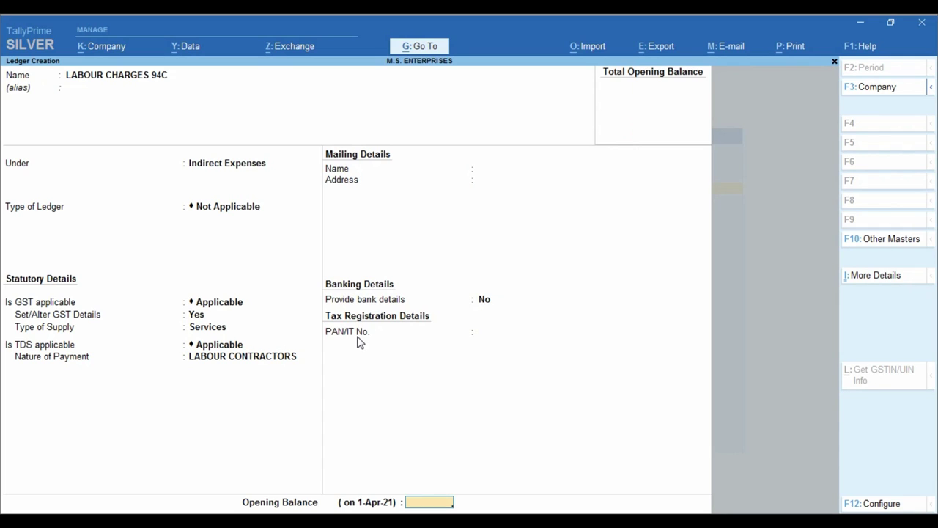
{"action": "key", "text": "Return"}
{"action": "key", "text": "Return"}
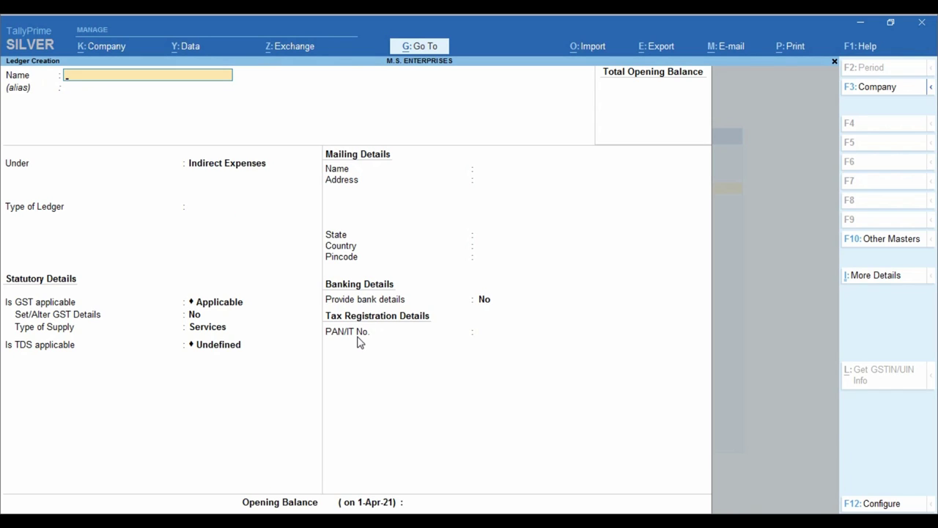
- Quit Ledger Creation to the Gateway of Tally and check the invoice PDF for the 2% TDS
{"action": "key", "text": "Escape"}
{"action": "key", "text": "Escape"}
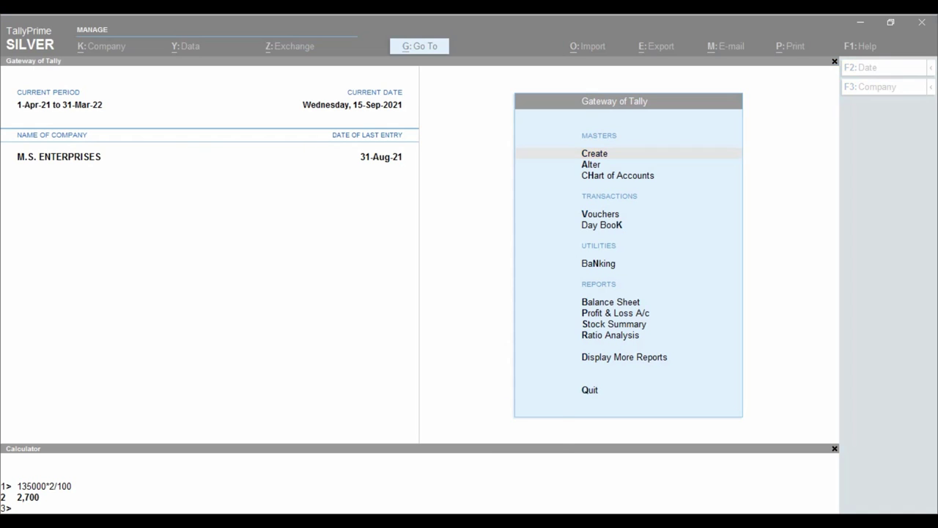
{"action": "left_click", "coordinate": [335, 445]}
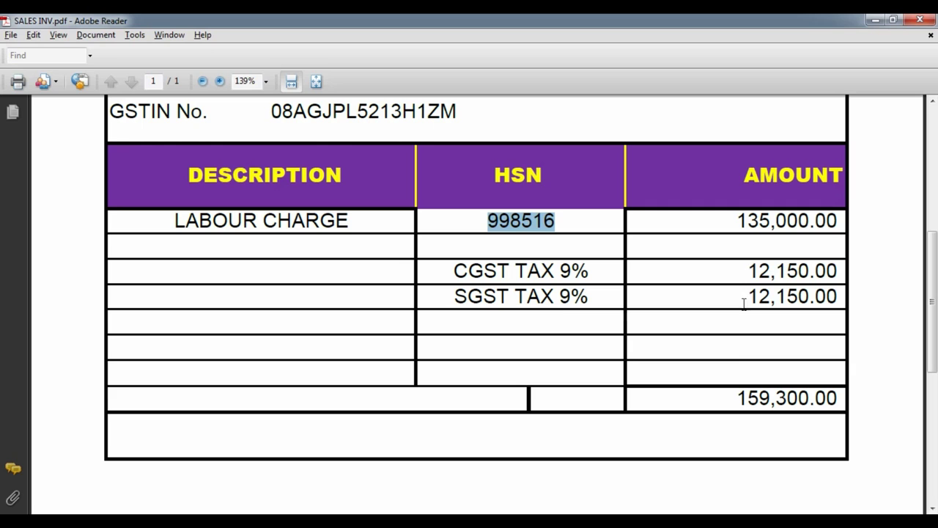
{"action": "key", "text": "alt+Tab"}
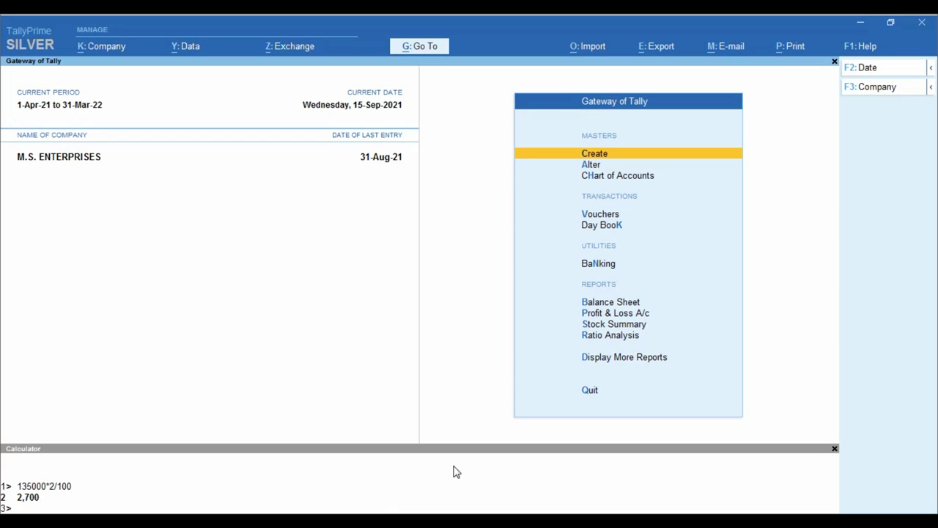